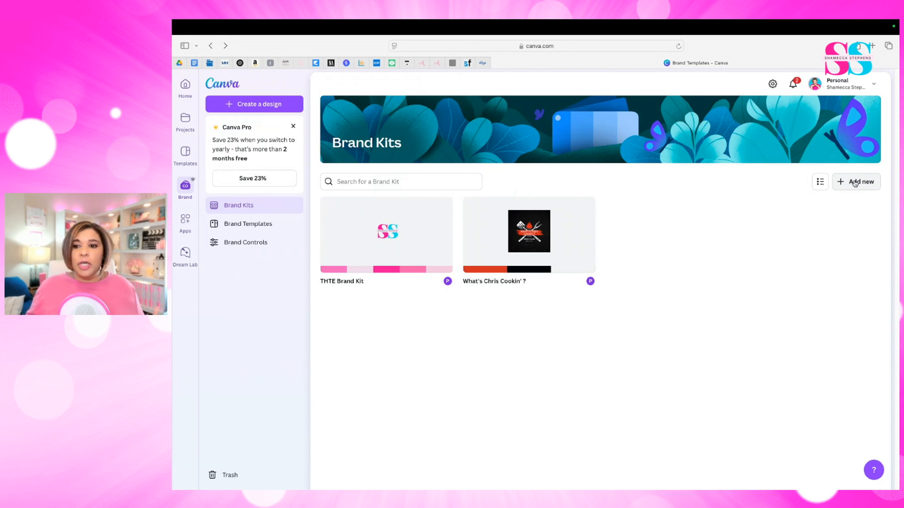
- Create a new Brand Kit named Boho Palette
{"action": "left_click", "coordinate": [855, 183]}
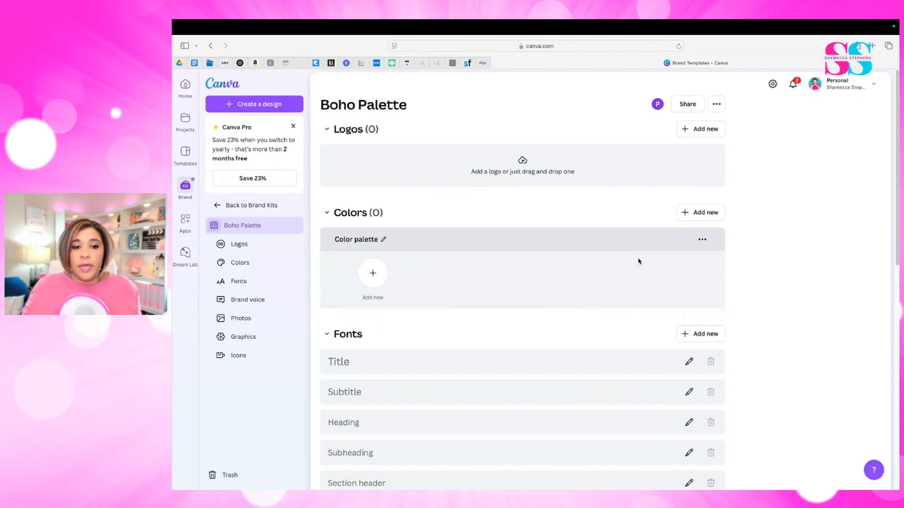
{"action": "left_click", "coordinate": [375, 279]}
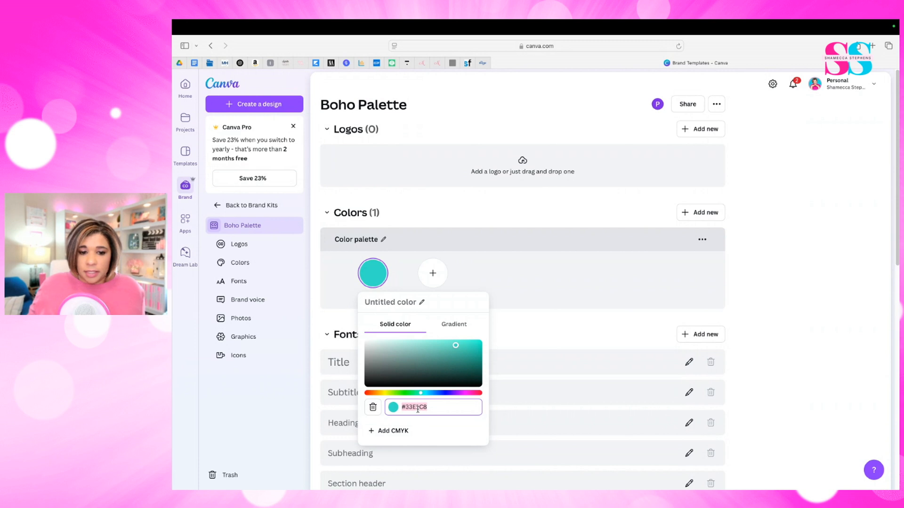
{"action": "left_click", "coordinate": [481, 285]}
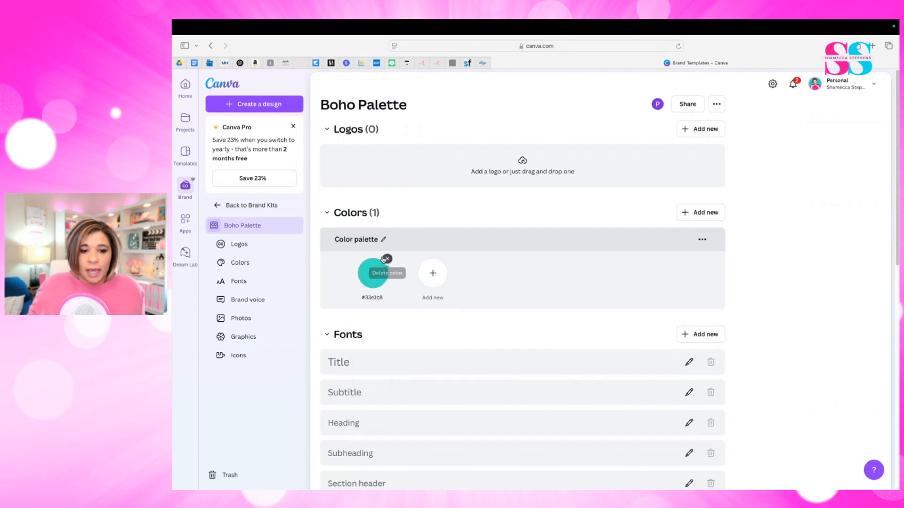
{"action": "left_click", "coordinate": [384, 262]}
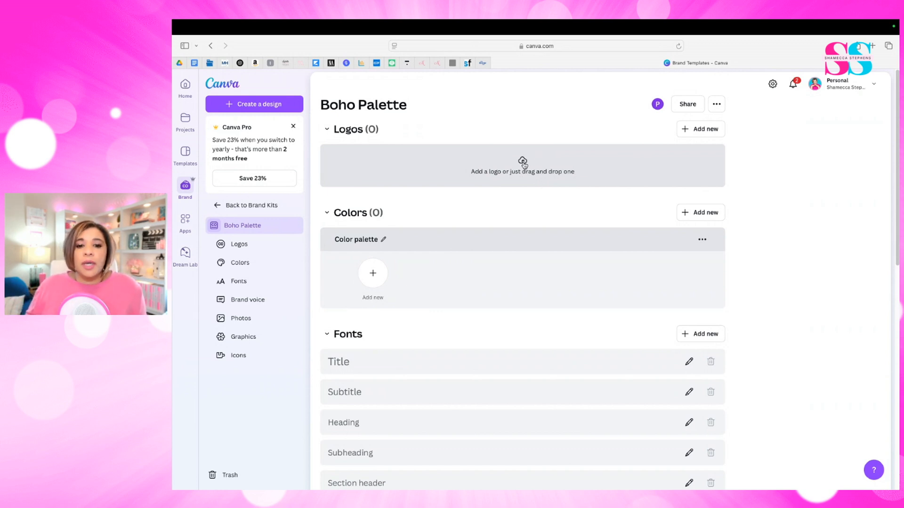
- Upload IMG_6021 2.jpg as a logo in the Boho Palette kit to extract its colors, and return to the Brand Kits overview
{"action": "left_click", "coordinate": [522, 161]}
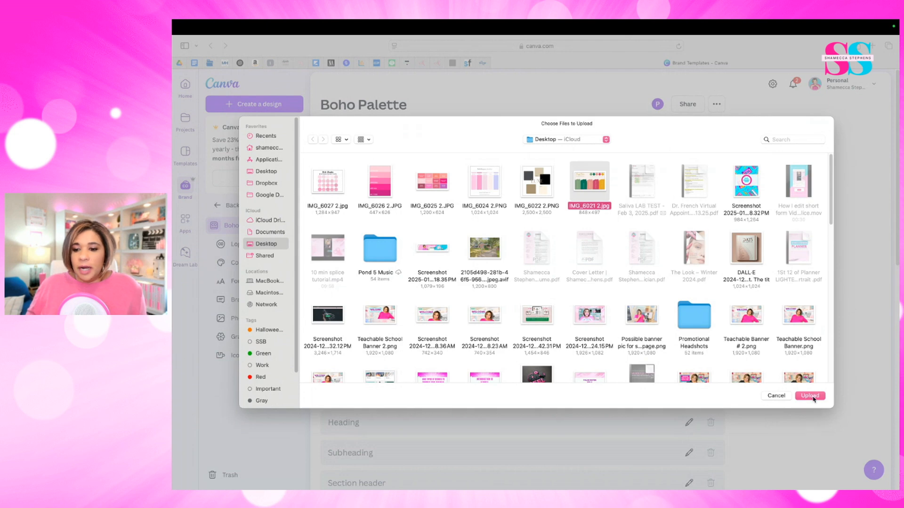
{"action": "left_click", "coordinate": [811, 396]}
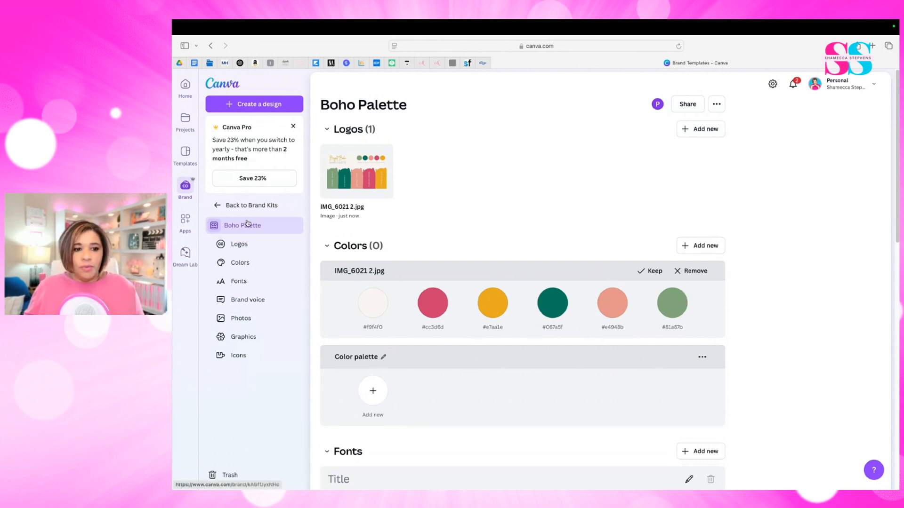
{"action": "left_click", "coordinate": [213, 206]}
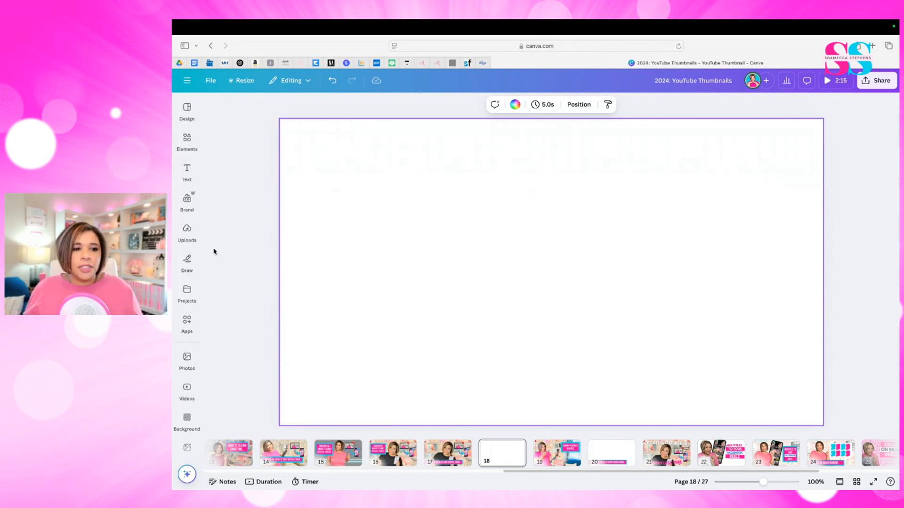
- Fill blank page 18 with the uploaded photo of the woman sitting on the bed holding the camera tripod
{"action": "left_click", "coordinate": [187, 233]}
{"action": "left_click", "coordinate": [187, 292]}
{"action": "left_click", "coordinate": [187, 233]}
{"action": "scroll", "coordinate": [273, 335], "scroll_direction": "down", "scroll_amount": 10}
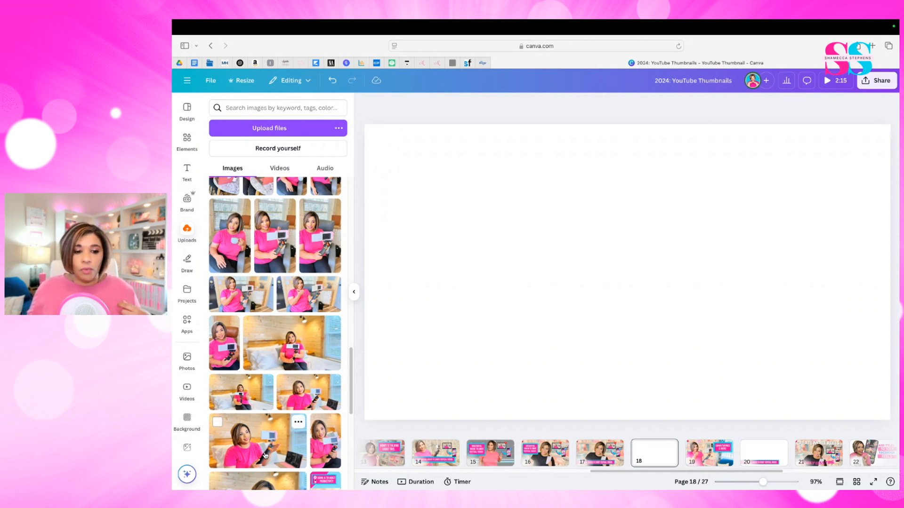
{"action": "left_click_drag", "start_coordinate": [265, 456], "coordinate": [628, 295]}
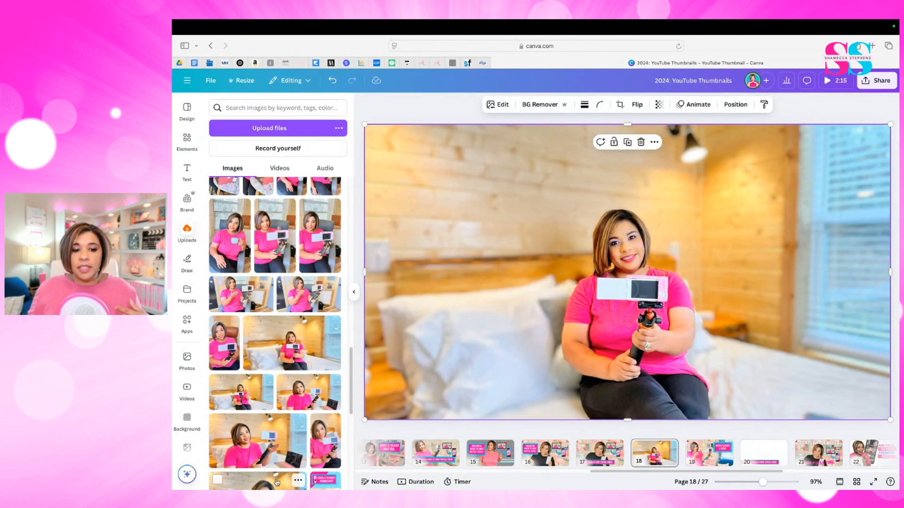
- Try enlarging and repositioning the whole bedroom photo on page 18, and delete it from the page
{"action": "left_click_drag", "start_coordinate": [364, 419], "coordinate": [276, 457]}
{"action": "left_click_drag", "start_coordinate": [514, 343], "coordinate": [534, 283]}
{"action": "left_click_drag", "start_coordinate": [709, 309], "coordinate": [686, 296]}
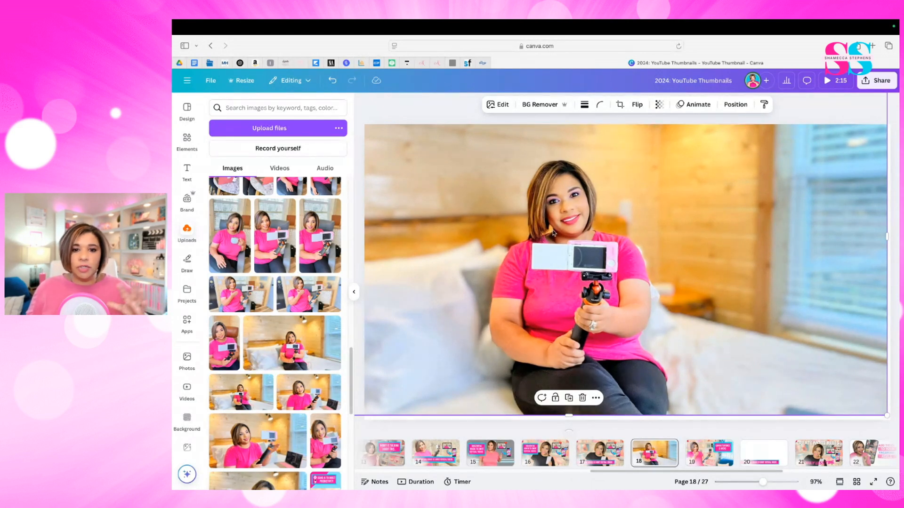
{"action": "left_click_drag", "start_coordinate": [594, 223], "coordinate": [504, 229]}
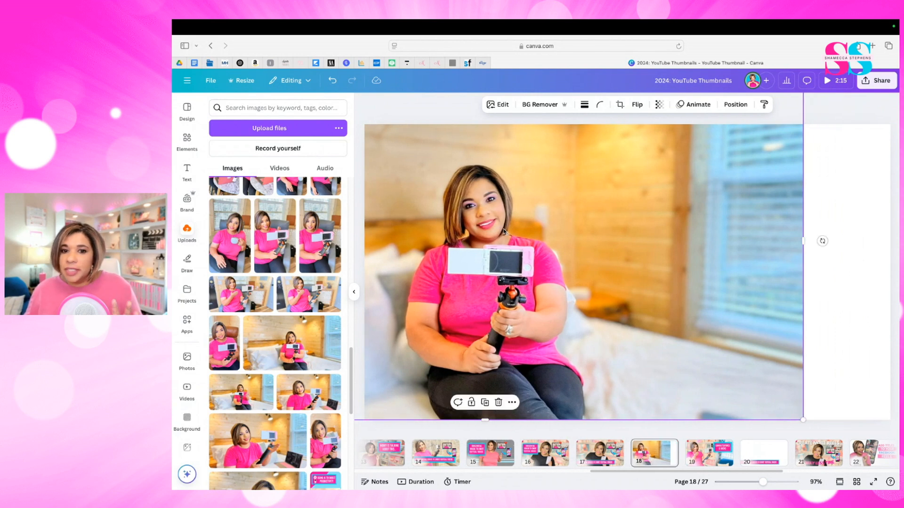
{"action": "left_click_drag", "start_coordinate": [668, 257], "coordinate": [750, 258]}
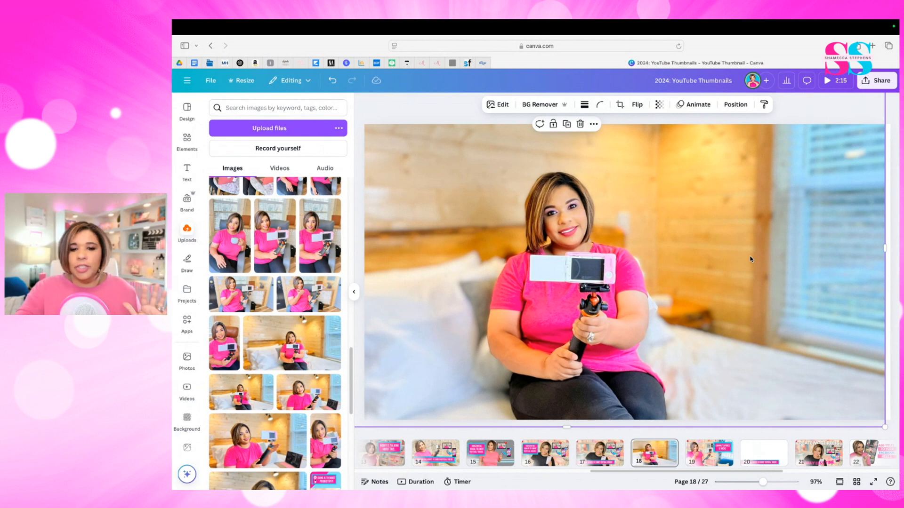
{"action": "left_click_drag", "start_coordinate": [843, 285], "coordinate": [822, 331]}
{"action": "left_click_drag", "start_coordinate": [864, 116], "coordinate": [789, 163]}
{"action": "left_click_drag", "start_coordinate": [727, 207], "coordinate": [853, 170]}
{"action": "key", "text": "Delete"}
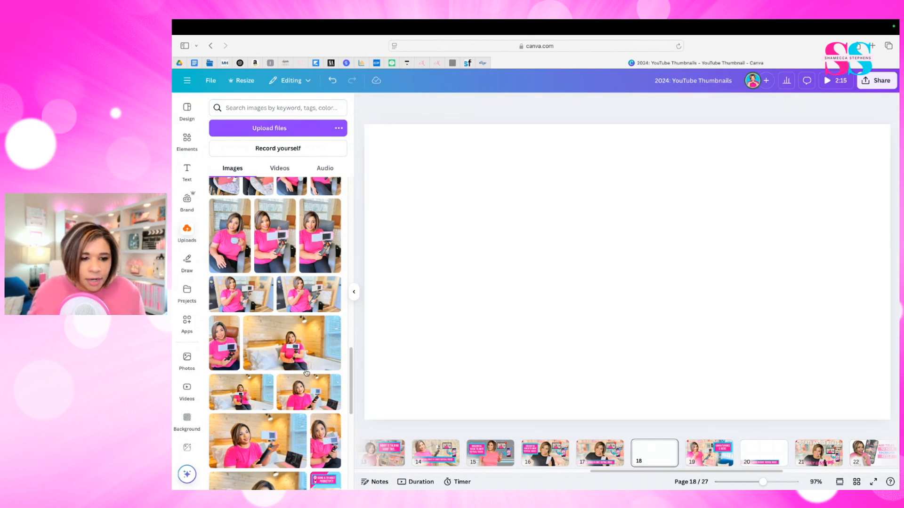
- Fill page 18 with the uploaded close-up bedroom photo showing the woman with the tripod beside a laptop
{"action": "left_click_drag", "start_coordinate": [309, 395], "coordinate": [379, 370]}
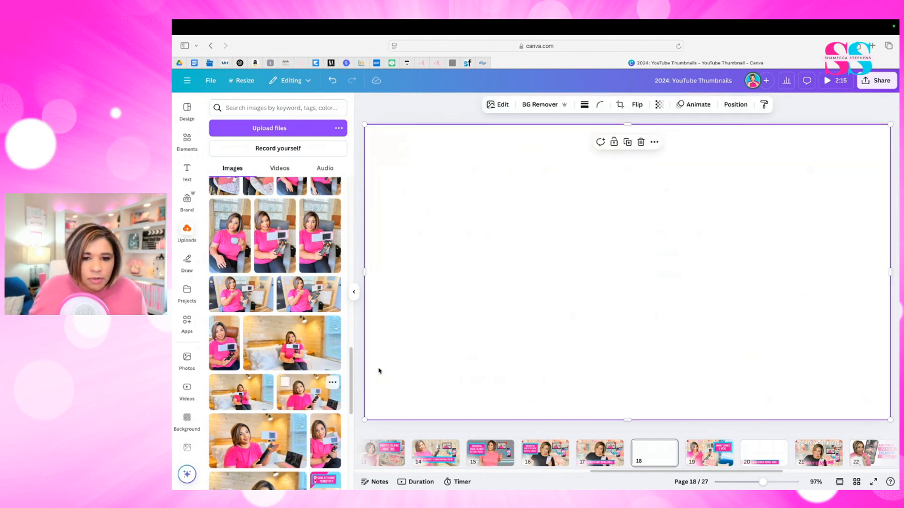
{"action": "scroll", "coordinate": [433, 338], "scroll_direction": "down", "scroll_amount": 2}
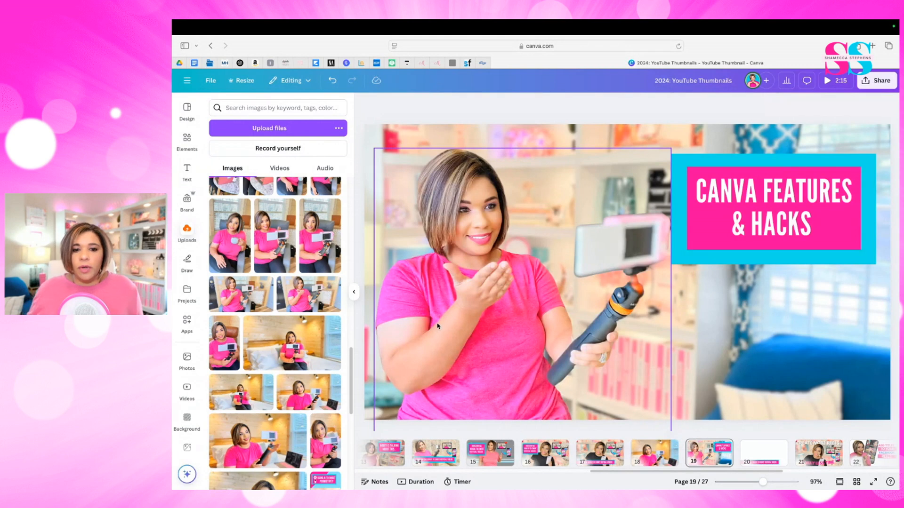
{"action": "scroll", "coordinate": [437, 328], "scroll_direction": "up", "scroll_amount": 2}
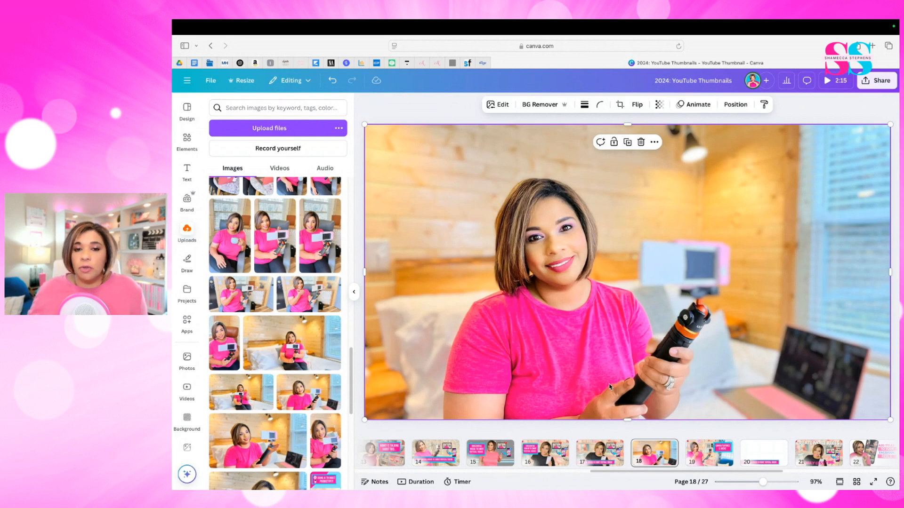
- Try removing the photo's background with BG Remover and undo the removal
{"action": "left_click", "coordinate": [530, 109]}
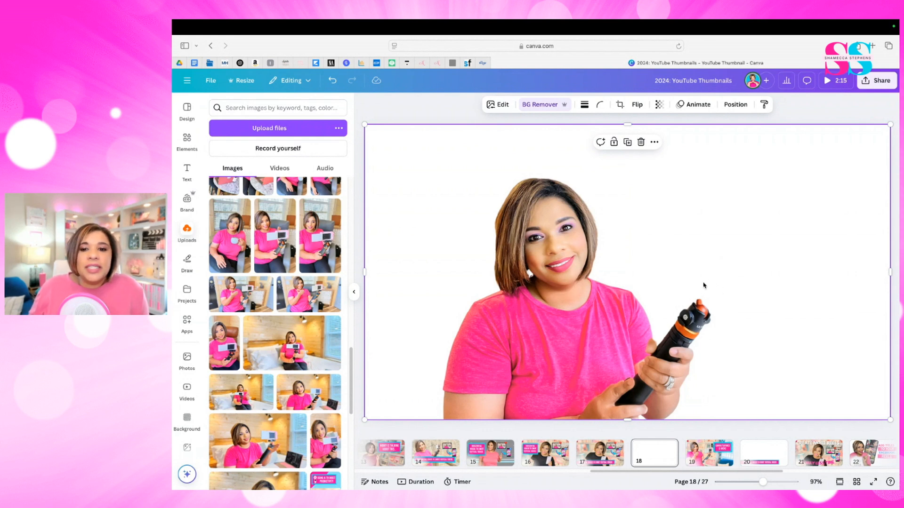
{"action": "left_click", "coordinate": [336, 83]}
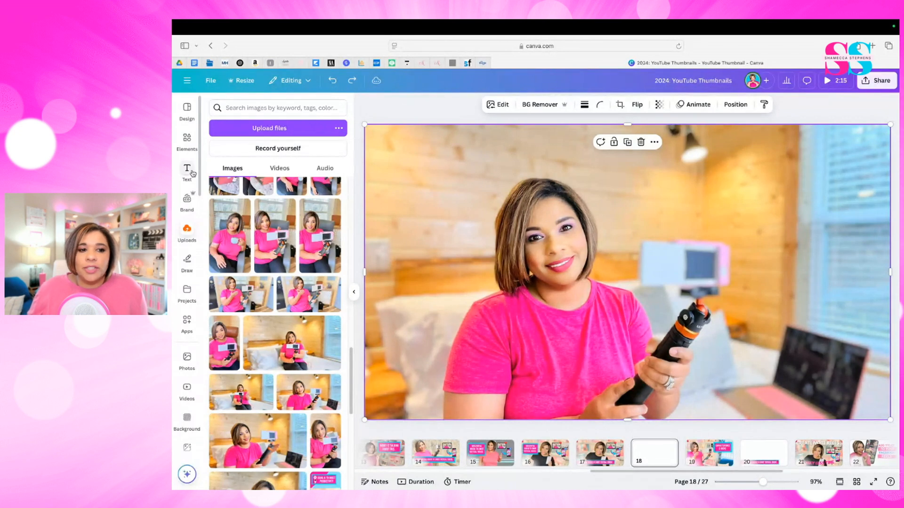
- Use Magic Grab to separate the woman, the tripod handle and the whole camera, including its pink edge, from the photo
{"action": "left_click", "coordinate": [498, 104]}
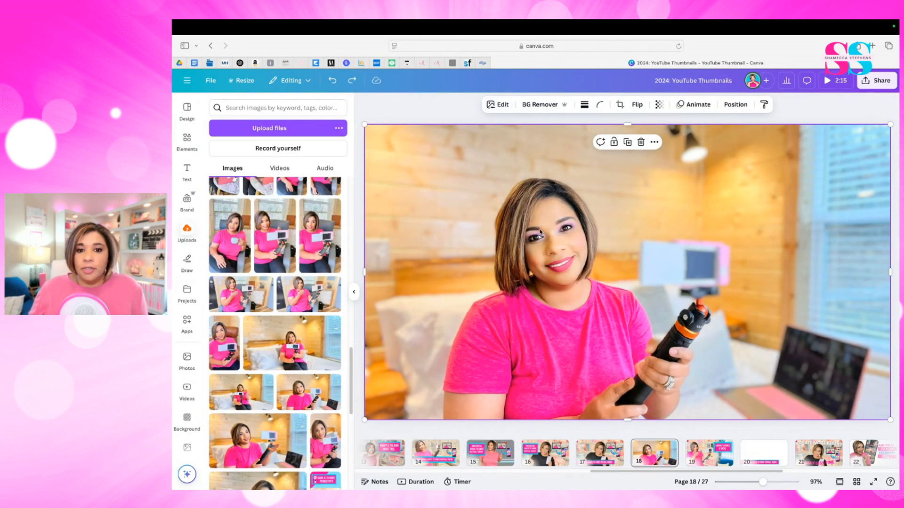
{"action": "left_click", "coordinate": [506, 109]}
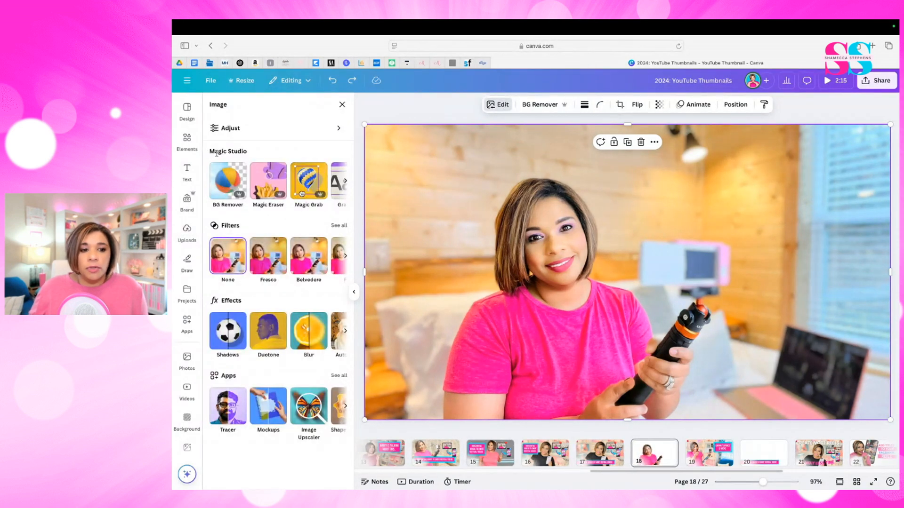
{"action": "left_click", "coordinate": [309, 180]}
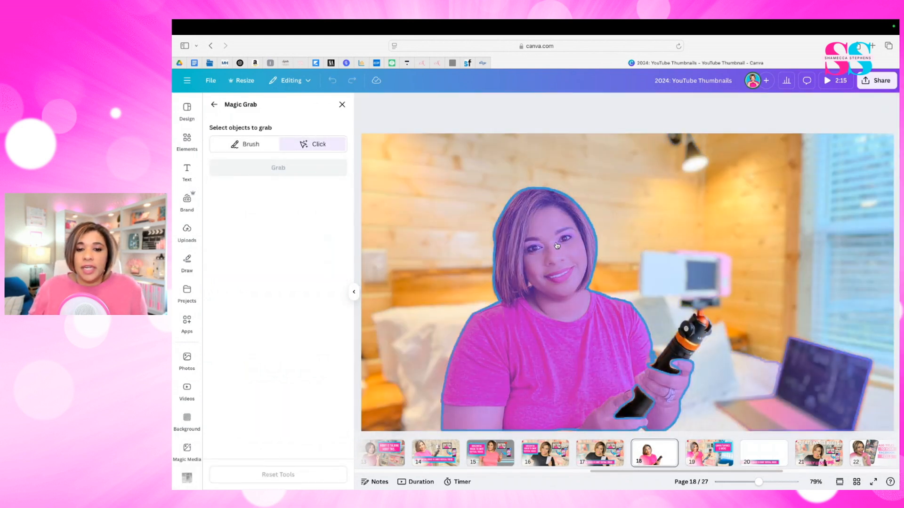
{"action": "left_click", "coordinate": [558, 245]}
{"action": "left_click", "coordinate": [697, 355]}
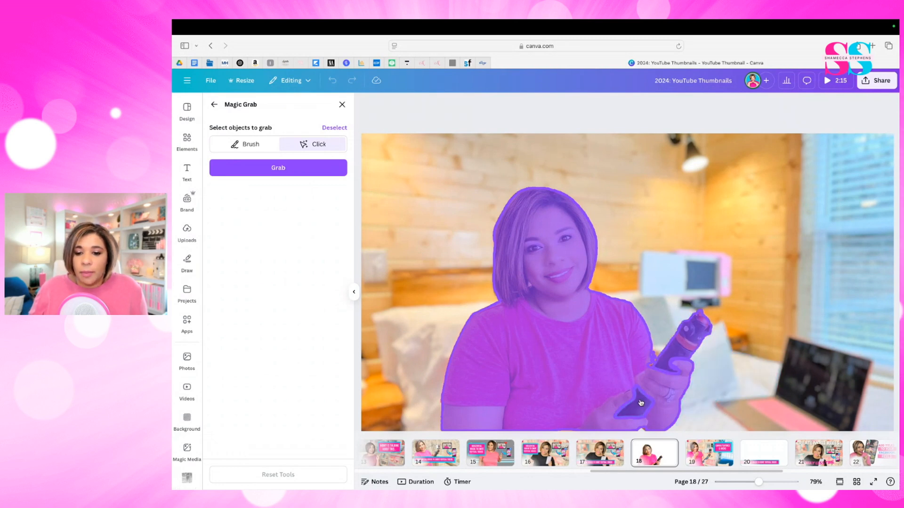
{"action": "left_click", "coordinate": [720, 275]}
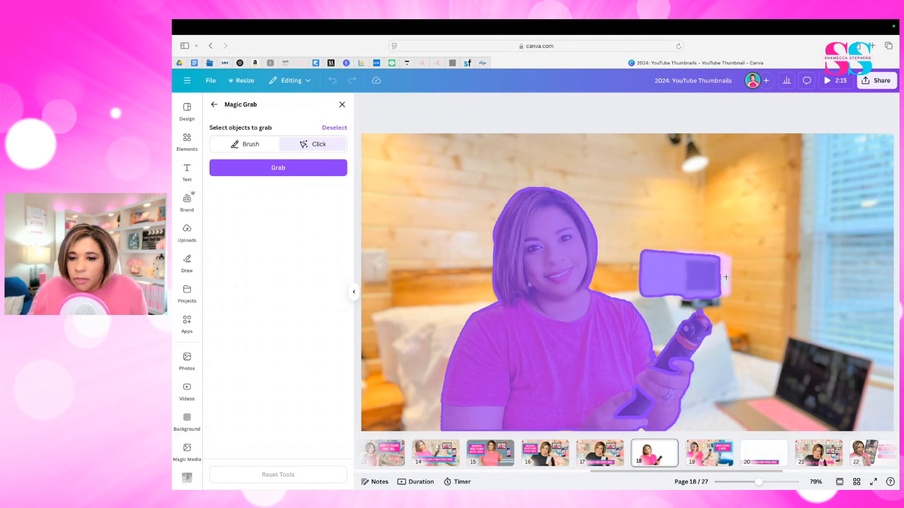
{"action": "left_click", "coordinate": [726, 277]}
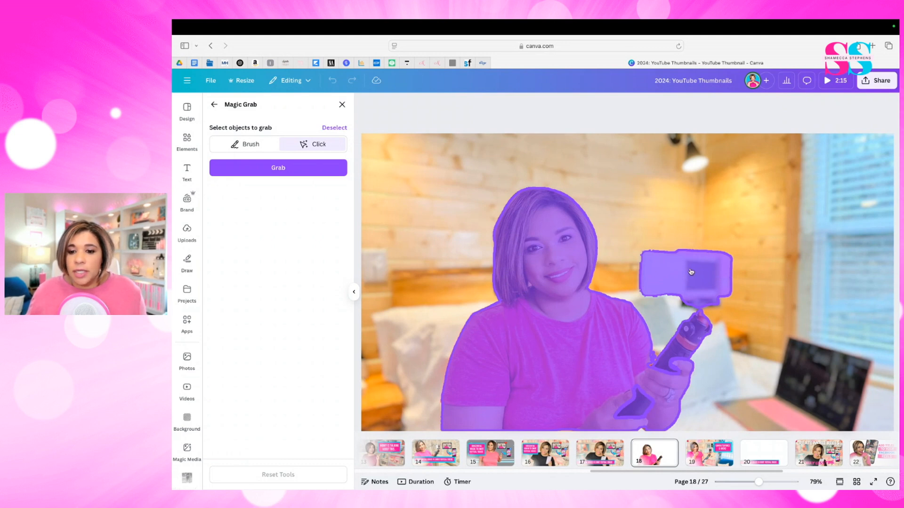
{"action": "left_click", "coordinate": [264, 164]}
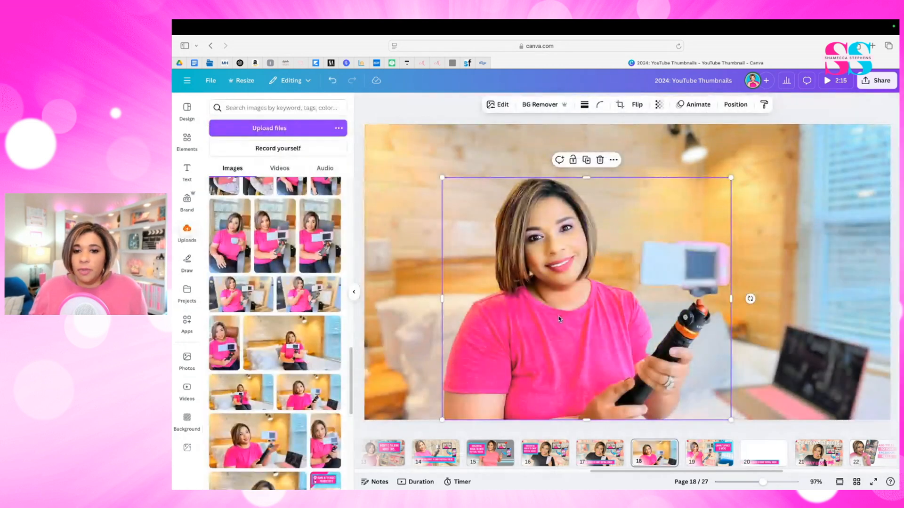
- Move the grabbed cutout up and to the right on the page, and delete the leftover bedroom background
{"action": "left_click_drag", "start_coordinate": [558, 316], "coordinate": [619, 260]}
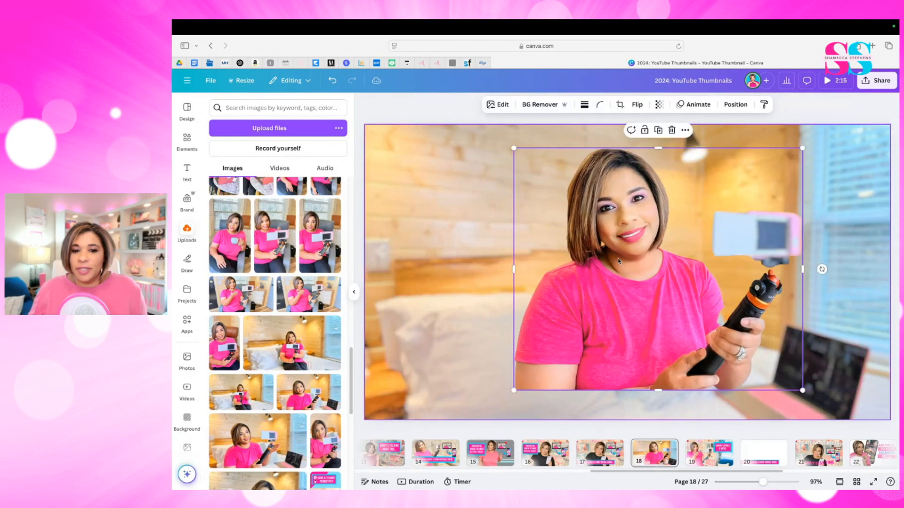
{"action": "left_click", "coordinate": [392, 182]}
{"action": "key", "text": "Delete"}
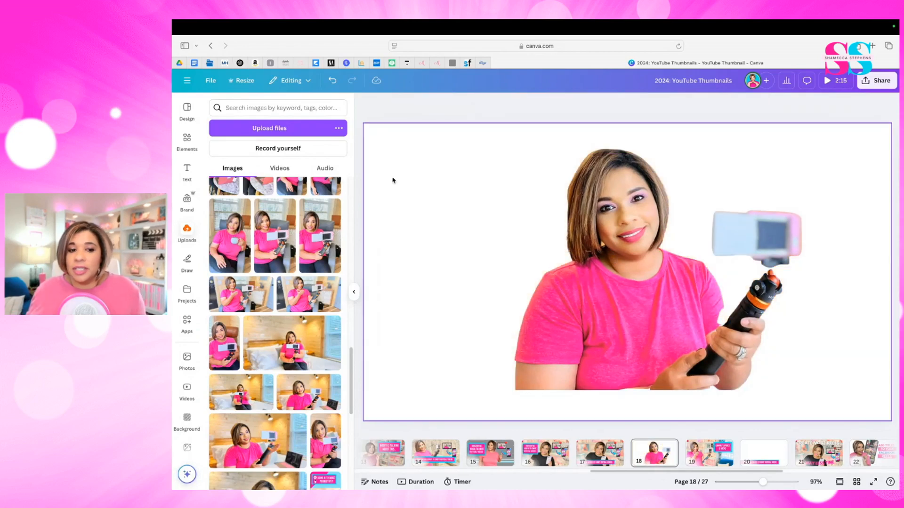
- Add the uploaded office photo with the bookshelves and blue chairs at full-page size and send it behind the cutout
{"action": "scroll", "coordinate": [311, 293], "scroll_direction": "down", "scroll_amount": 4}
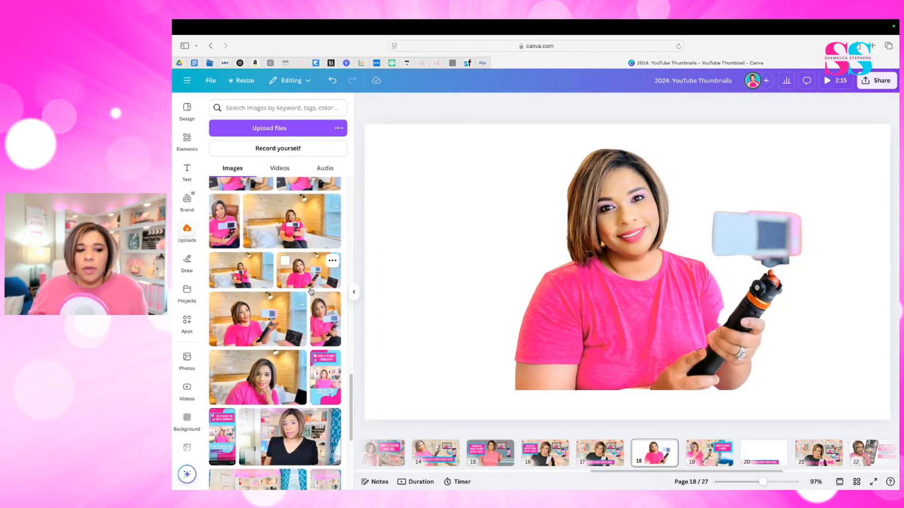
{"action": "scroll", "coordinate": [311, 292], "scroll_direction": "down", "scroll_amount": 2}
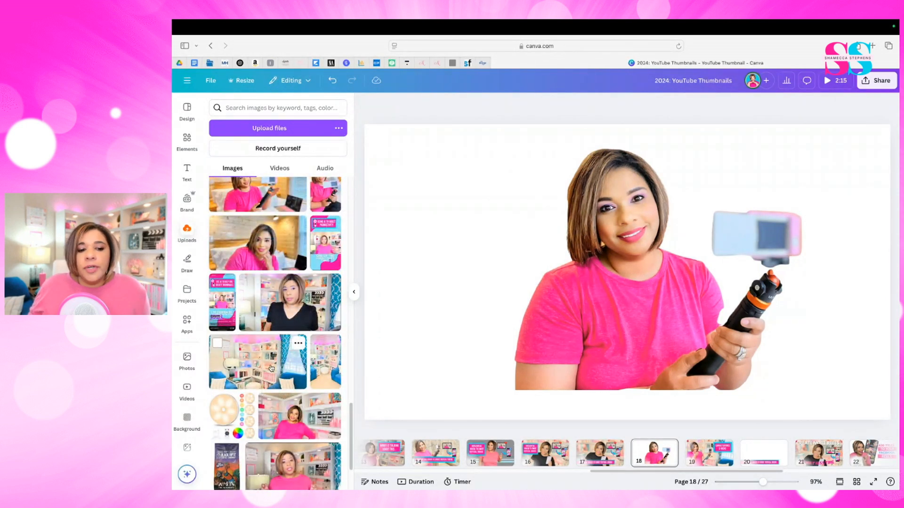
{"action": "left_click", "coordinate": [271, 368]}
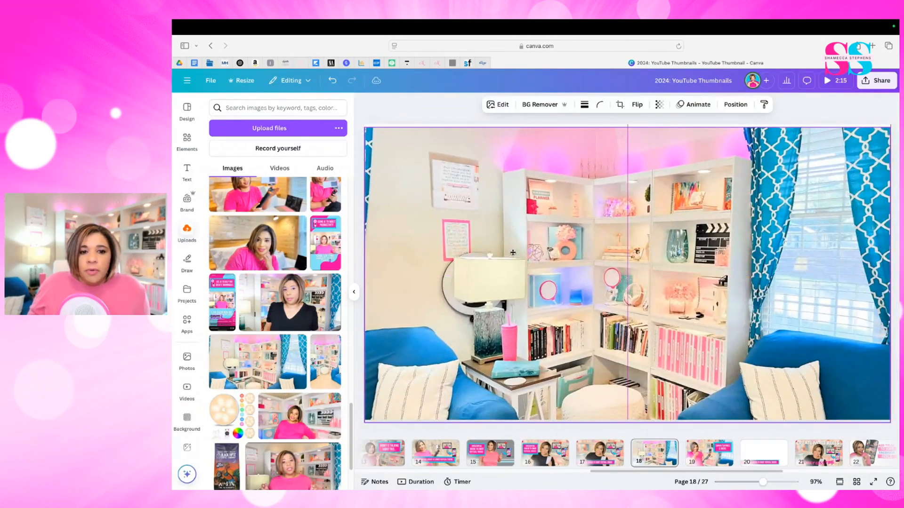
{"action": "left_click", "coordinate": [742, 106]}
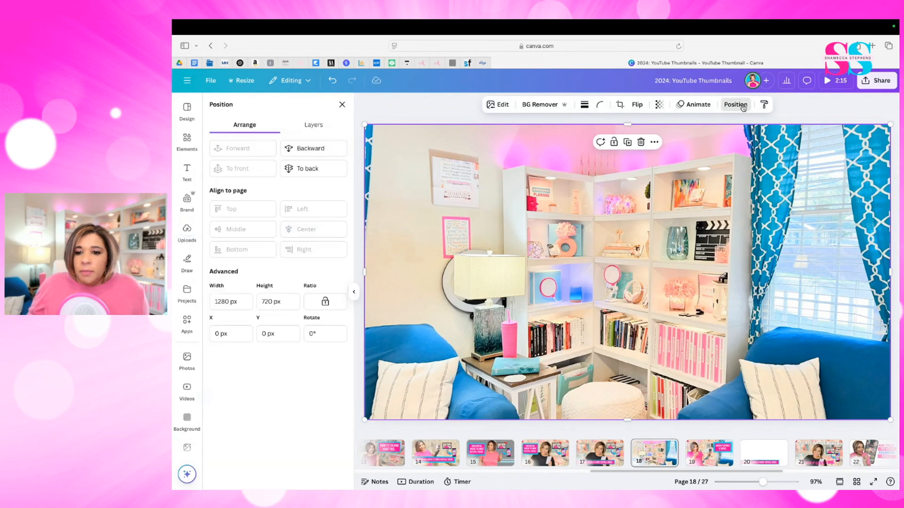
{"action": "left_click", "coordinate": [314, 169]}
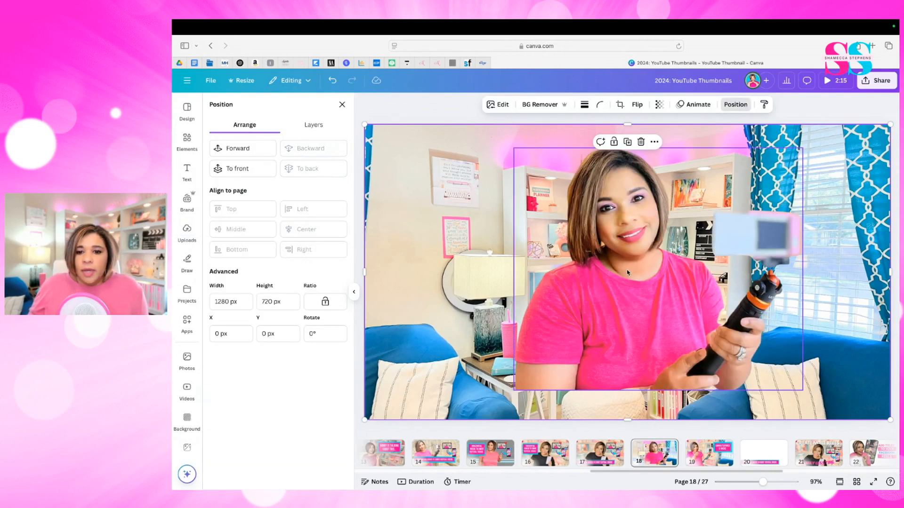
- Enlarge the office background to about 1618 × 910 px, shift it to frame the shelves, and lower the cutout to the page's bottom edge
{"action": "left_click_drag", "start_coordinate": [365, 420], "coordinate": [266, 454]}
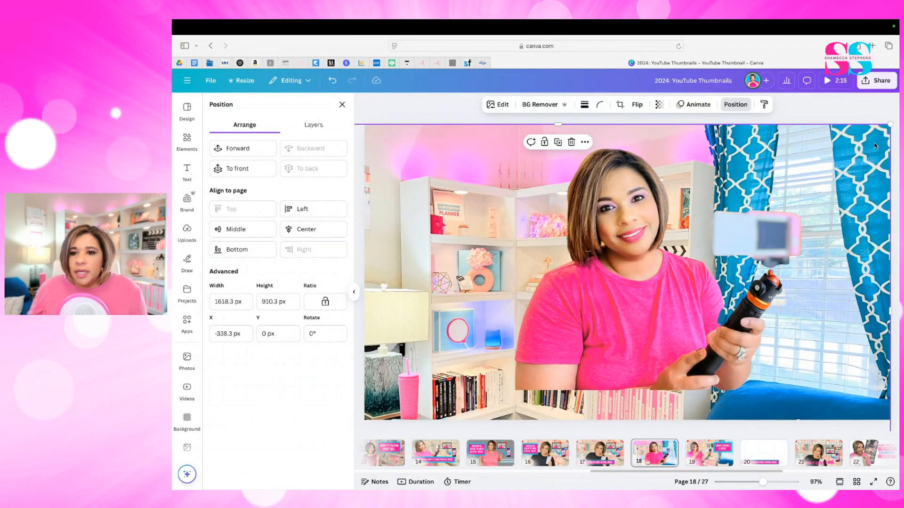
{"action": "left_click_drag", "start_coordinate": [860, 180], "coordinate": [870, 158]}
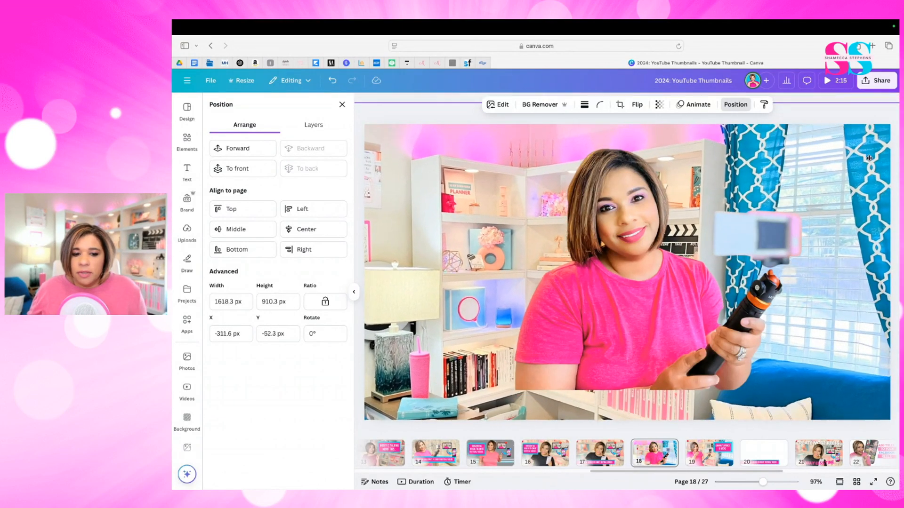
{"action": "left_click", "coordinate": [681, 252]}
{"action": "left_click_drag", "start_coordinate": [681, 252], "coordinate": [627, 283]}
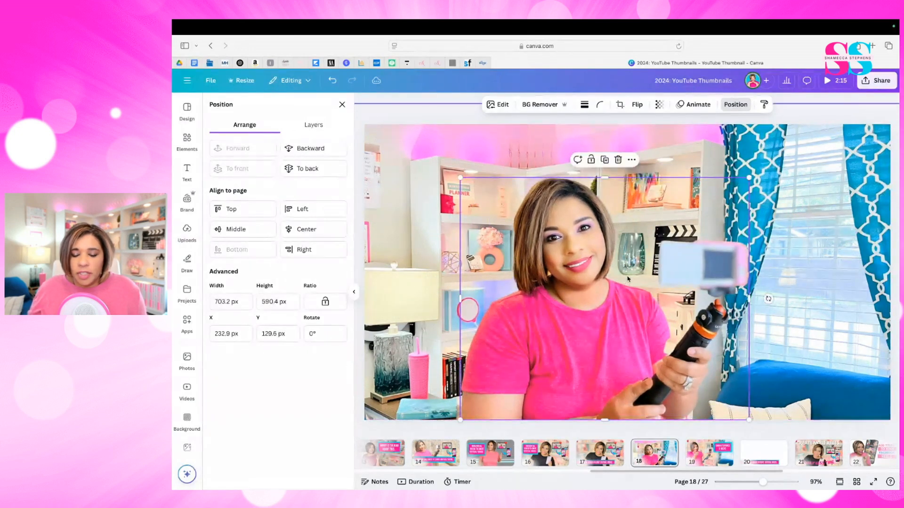
- Shift the office background left, then enlarge the cutout to about 762 × 640 px and move it left along the page's bottom edge
{"action": "left_click_drag", "start_coordinate": [749, 181], "coordinate": [736, 201]}
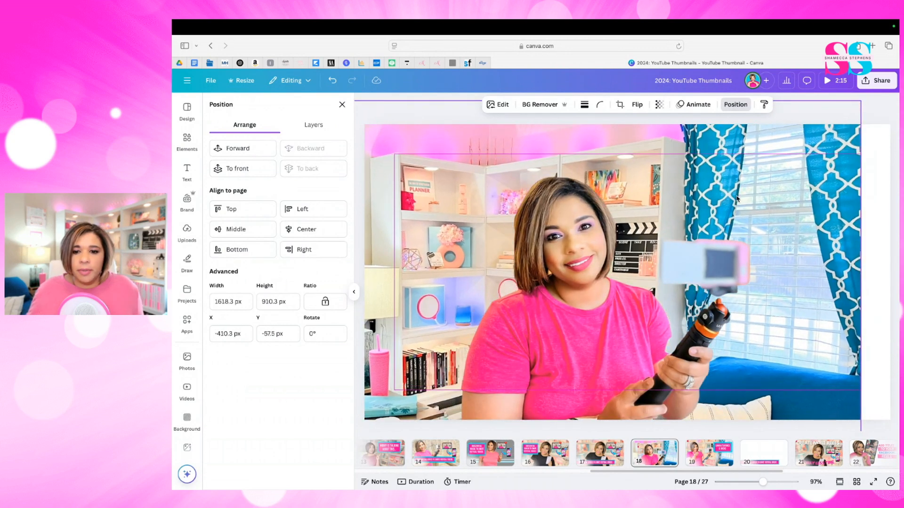
{"action": "left_click", "coordinate": [689, 272]}
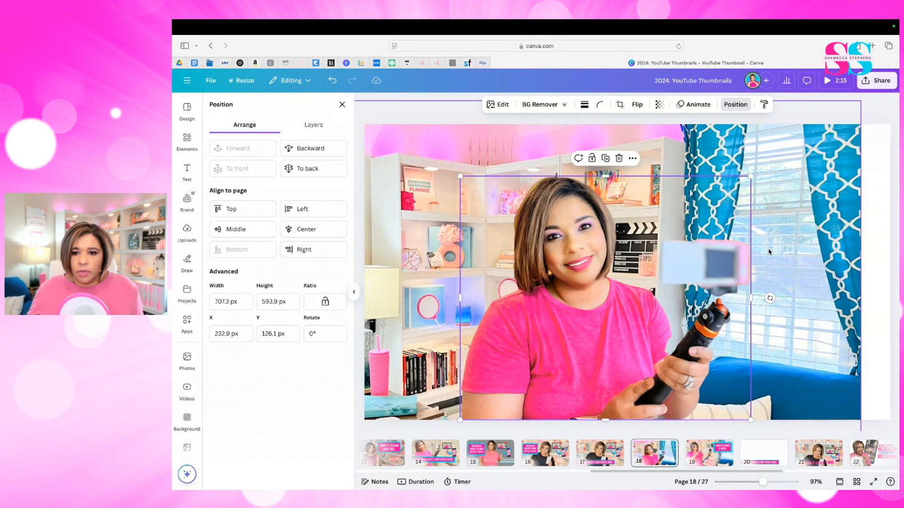
{"action": "left_click_drag", "start_coordinate": [750, 176], "coordinate": [778, 160]}
{"action": "left_click_drag", "start_coordinate": [646, 289], "coordinate": [602, 290]}
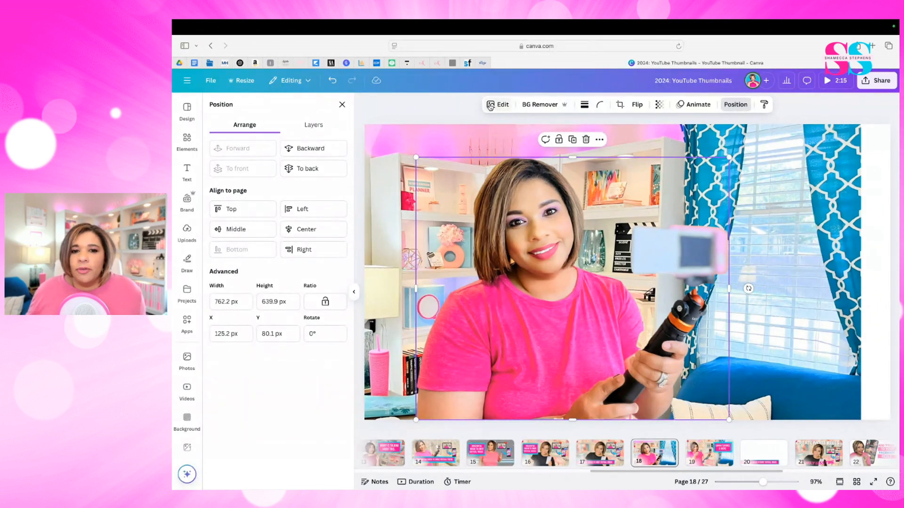
- Apply a light whole-image Blur effect to the office background photo
{"action": "left_click", "coordinate": [461, 134]}
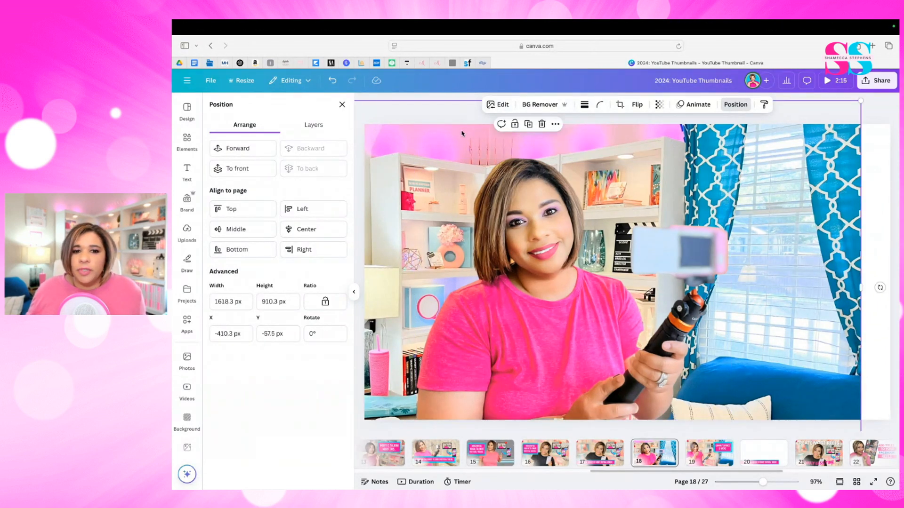
{"action": "left_click", "coordinate": [497, 108]}
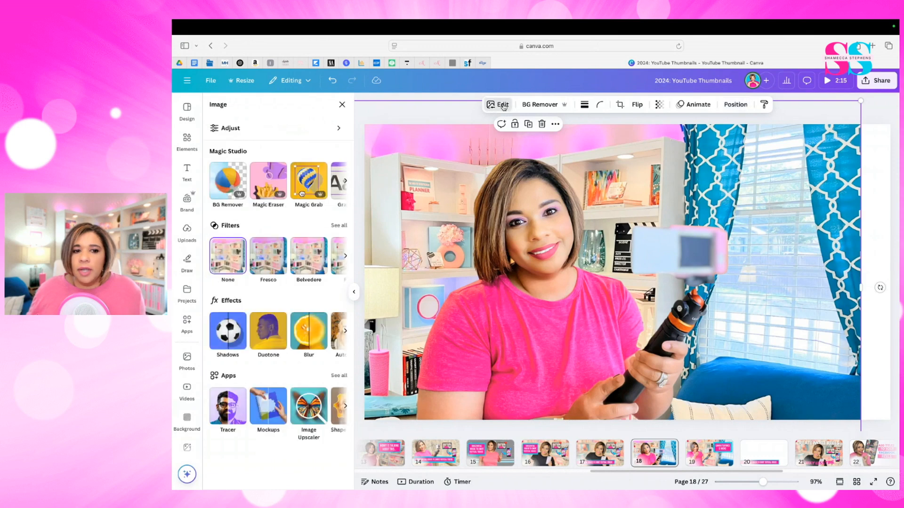
{"action": "left_click", "coordinate": [309, 336]}
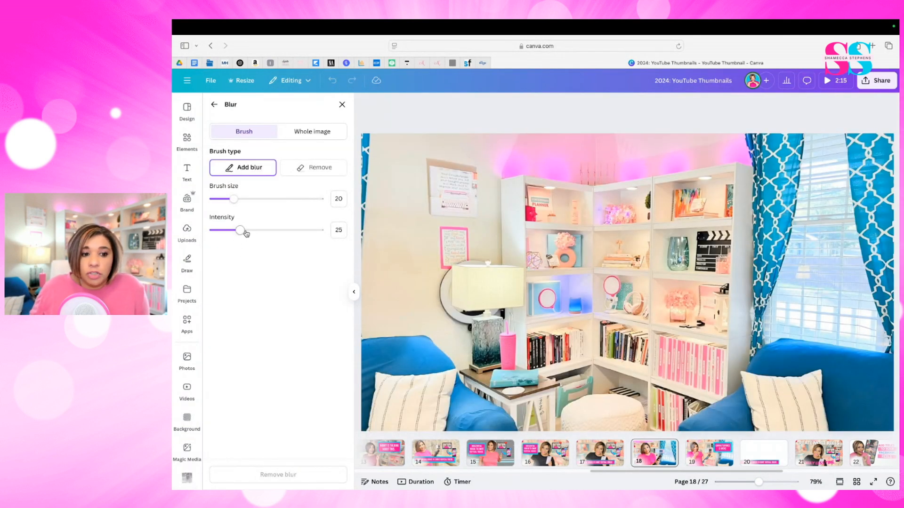
{"action": "left_click", "coordinate": [311, 132]}
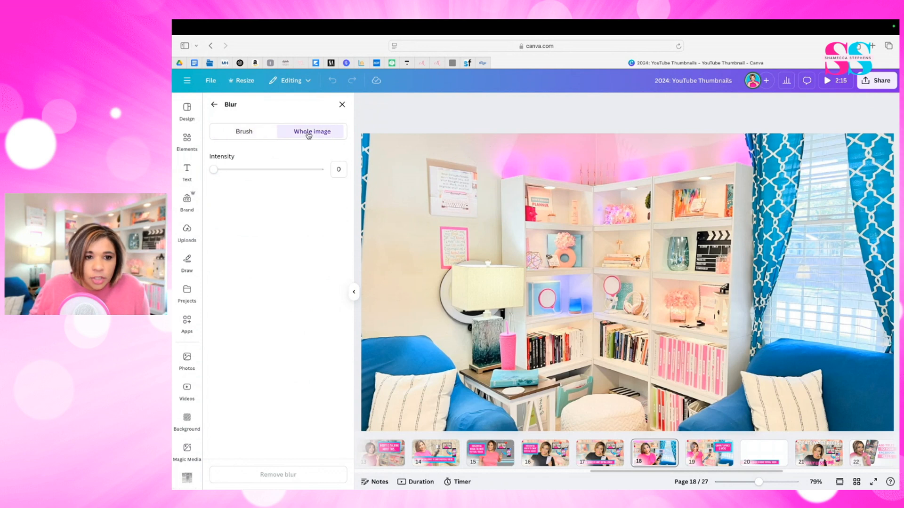
{"action": "left_click", "coordinate": [243, 133]}
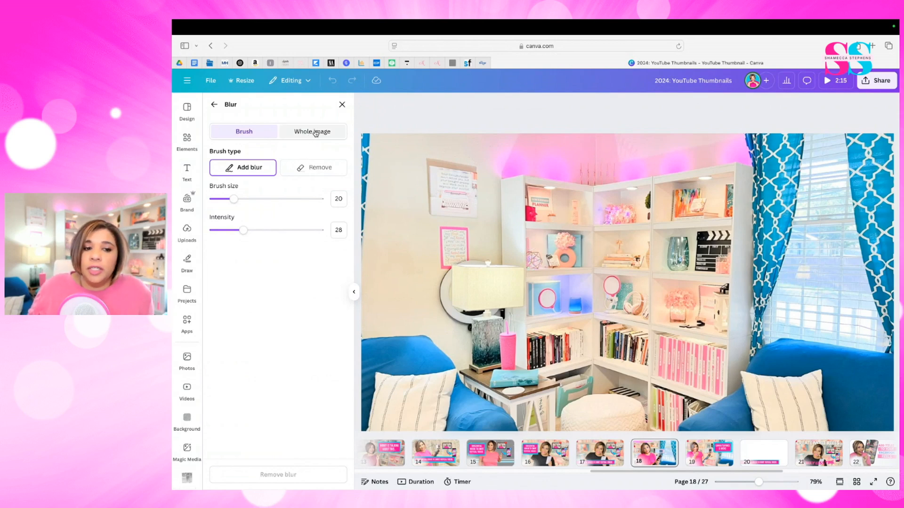
{"action": "left_click", "coordinate": [315, 133]}
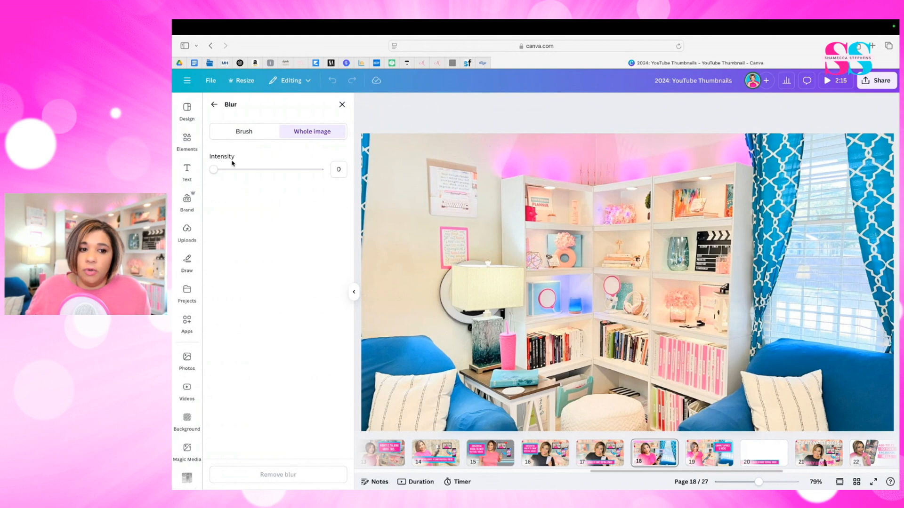
{"action": "mouse_move", "coordinate": [215, 172]}
{"action": "left_mouse_down"}
{"action": "mouse_move", "coordinate": [295, 174]}
{"action": "mouse_move", "coordinate": [221, 181]}
{"action": "left_mouse_up"}
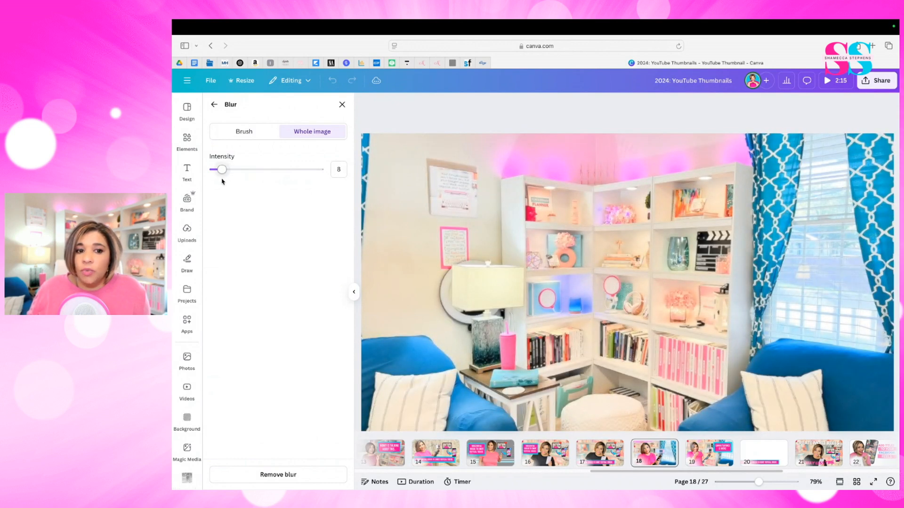
{"action": "left_click_drag", "start_coordinate": [221, 181], "coordinate": [223, 185]}
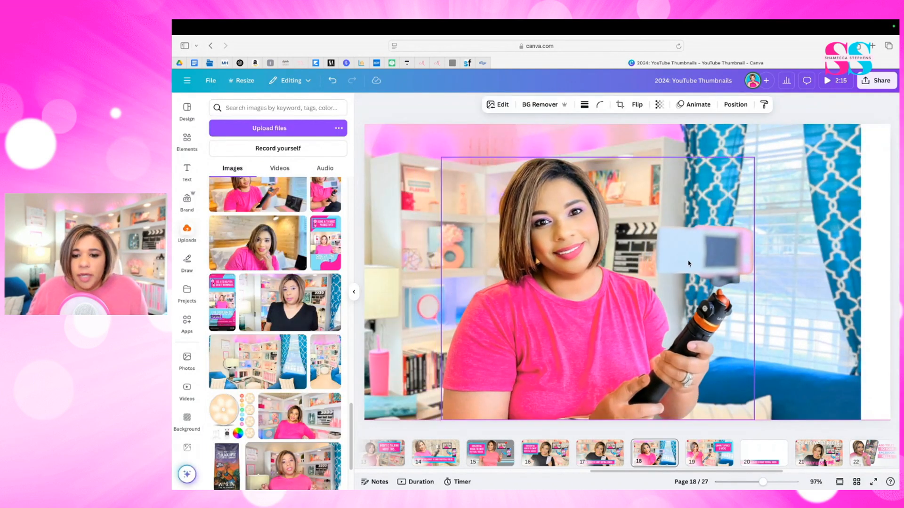
- Scale the cutout down slightly and move it left in front of the bookshelves
{"action": "left_click_drag", "start_coordinate": [756, 161], "coordinate": [740, 198]}
{"action": "left_click", "coordinate": [767, 248]}
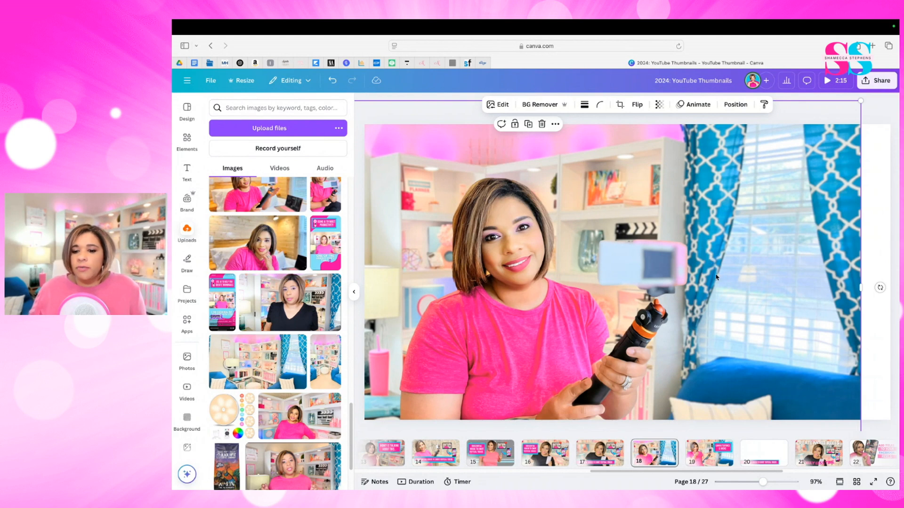
{"action": "left_click", "coordinate": [722, 446]}
{"action": "left_click", "coordinate": [682, 307]}
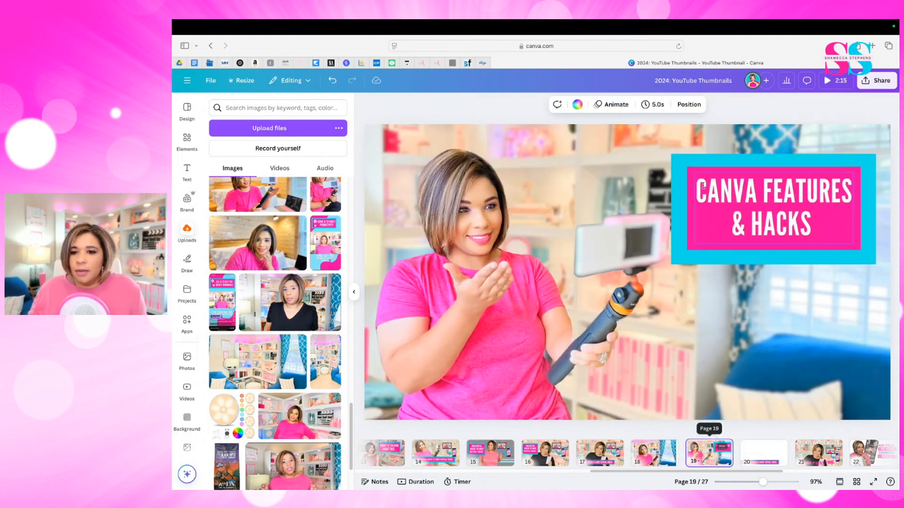
{"action": "left_click", "coordinate": [700, 258]}
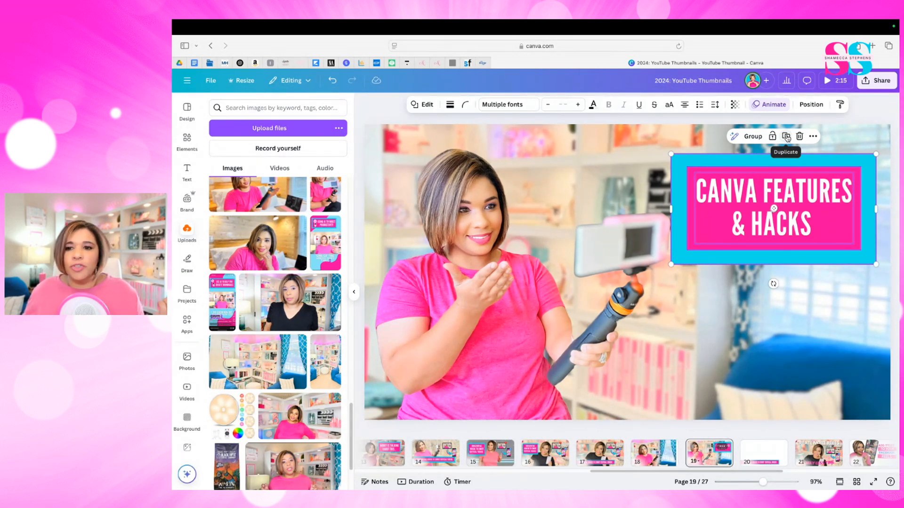
{"action": "left_click", "coordinate": [786, 137]}
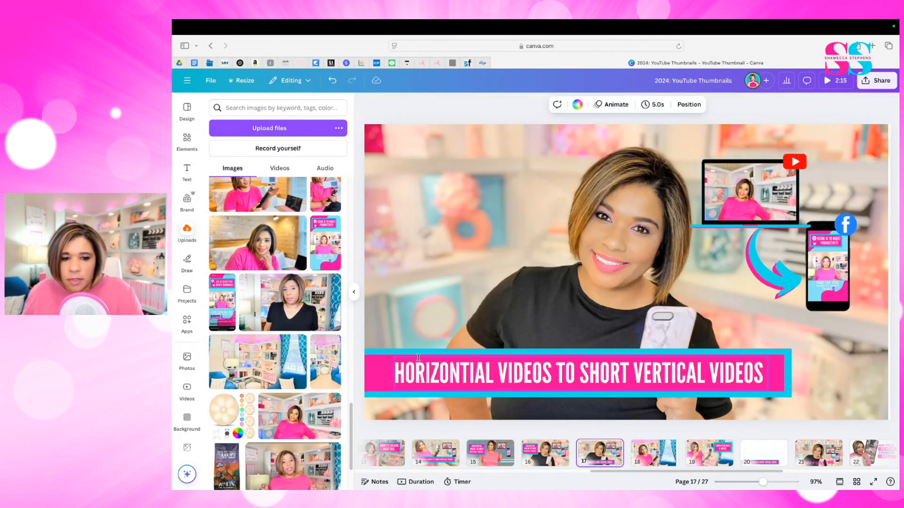
- Copy the pink and blue title banner from page 17 to page 18 and place it flush with the page's left edge
{"action": "left_click", "coordinate": [418, 360]}
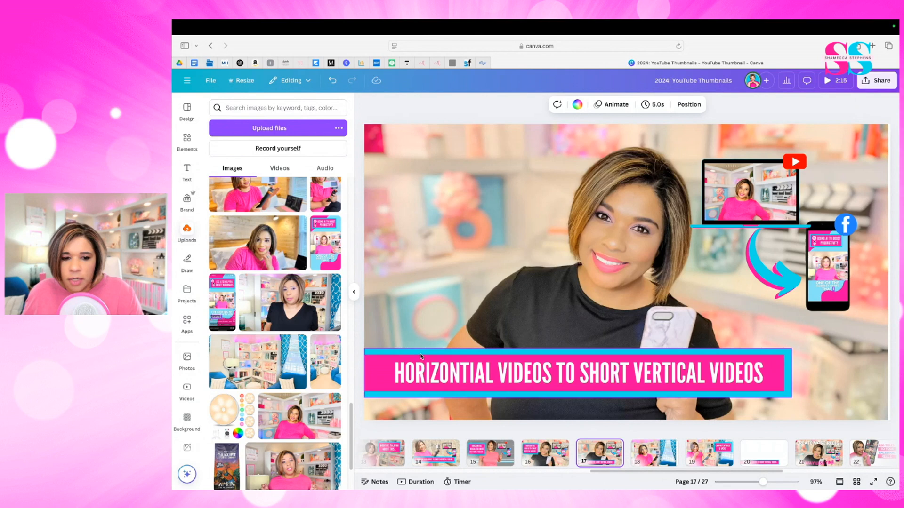
{"action": "left_click", "coordinate": [430, 375], "text": "shift"}
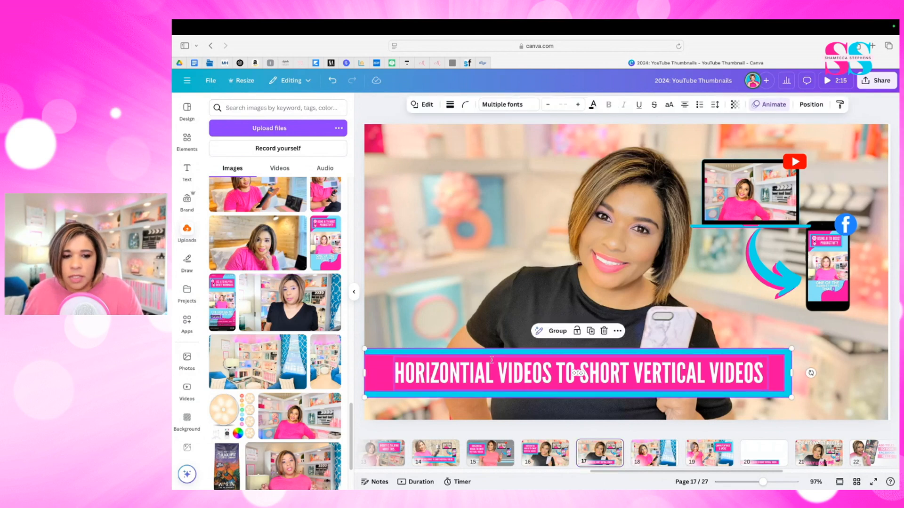
{"action": "left_click", "coordinate": [590, 331]}
{"action": "left_click_drag", "start_coordinate": [582, 392], "coordinate": [658, 409]}
{"action": "key", "text": "ctrl+x"}
{"action": "left_click", "coordinate": [654, 453]}
{"action": "key", "text": "ctrl+v"}
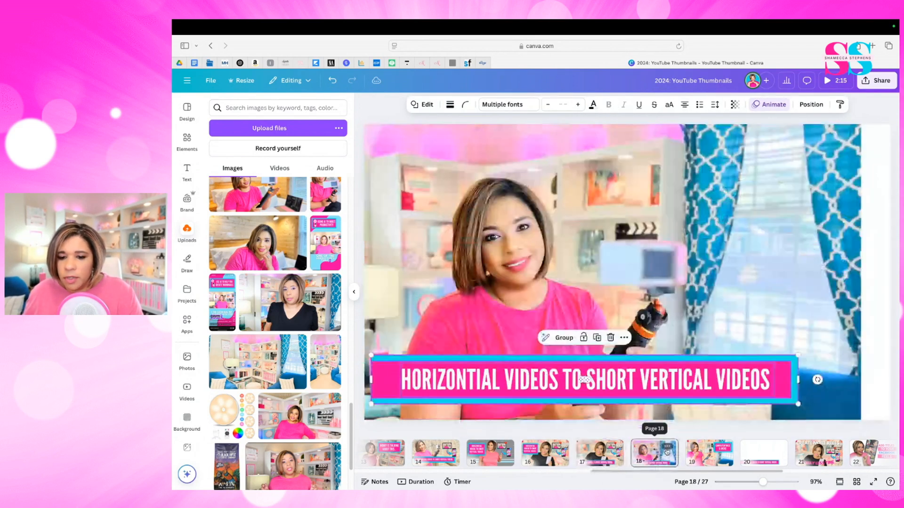
{"action": "left_click_drag", "start_coordinate": [640, 386], "coordinate": [634, 379]}
- Replace the banner text on page 18 with "CANVA HACK TUTORIALS" and left-align it
{"action": "double_click", "coordinate": [633, 370]}
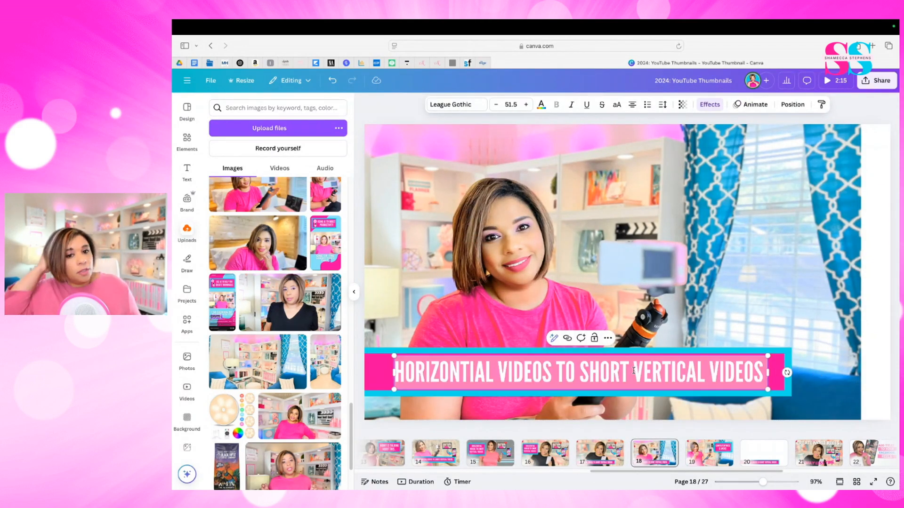
{"action": "type", "text": "CANVA HAC"}
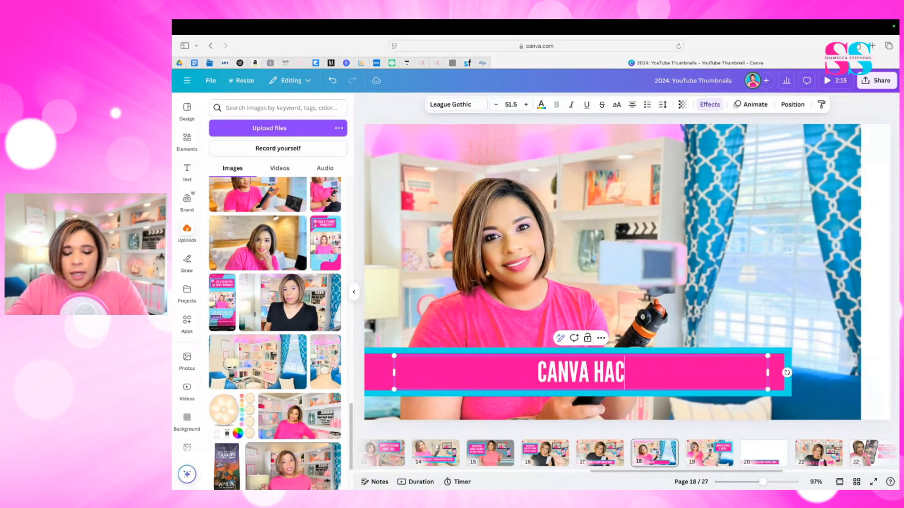
{"action": "type", "text": "K TUTORIALS"}
{"action": "left_click", "coordinate": [622, 365]}
{"action": "left_click", "coordinate": [622, 365]}
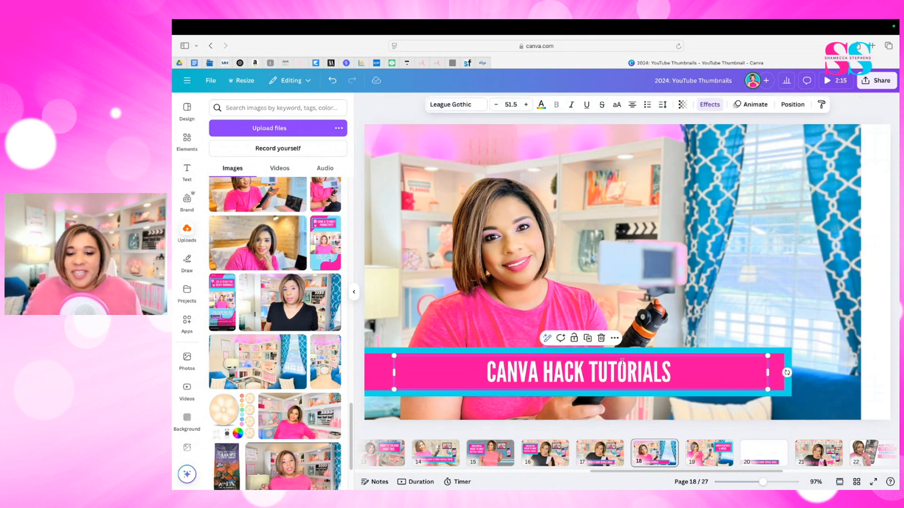
{"action": "key", "text": "super+shift+l"}
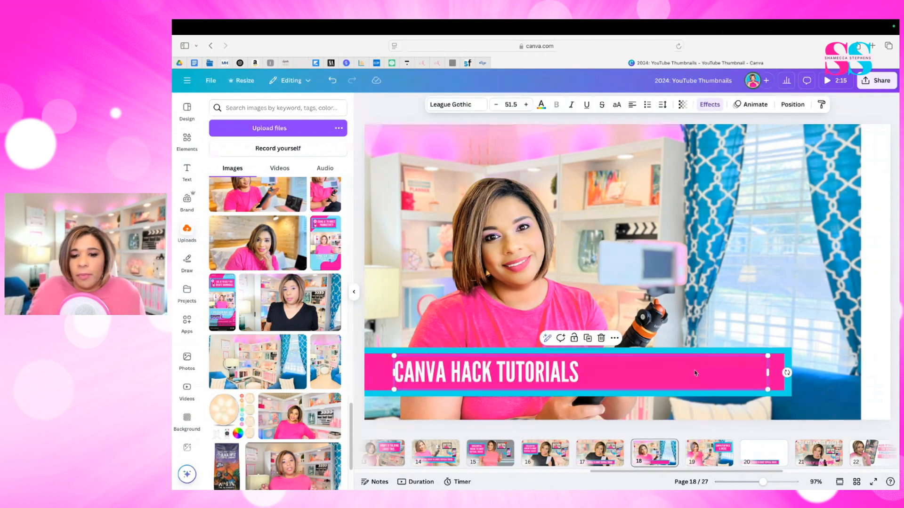
- Narrow the title's text box and the pink and blue banner shapes to fit the shorter text
{"action": "left_click_drag", "start_coordinate": [767, 372], "coordinate": [638, 380]}
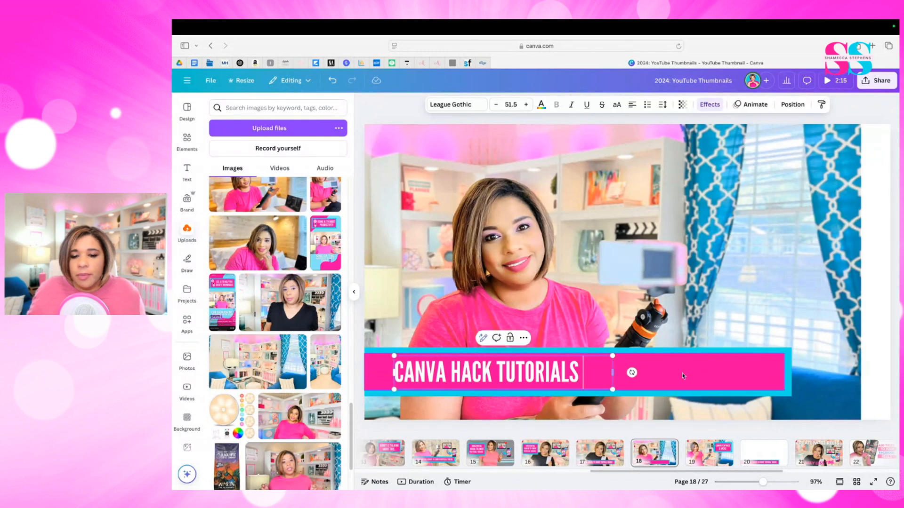
{"action": "left_click", "coordinate": [764, 372]}
{"action": "left_click_drag", "start_coordinate": [785, 376], "coordinate": [595, 376]}
- Adjust the office background so it covers the page's right edge, and fully lock it
{"action": "left_click", "coordinate": [748, 364]}
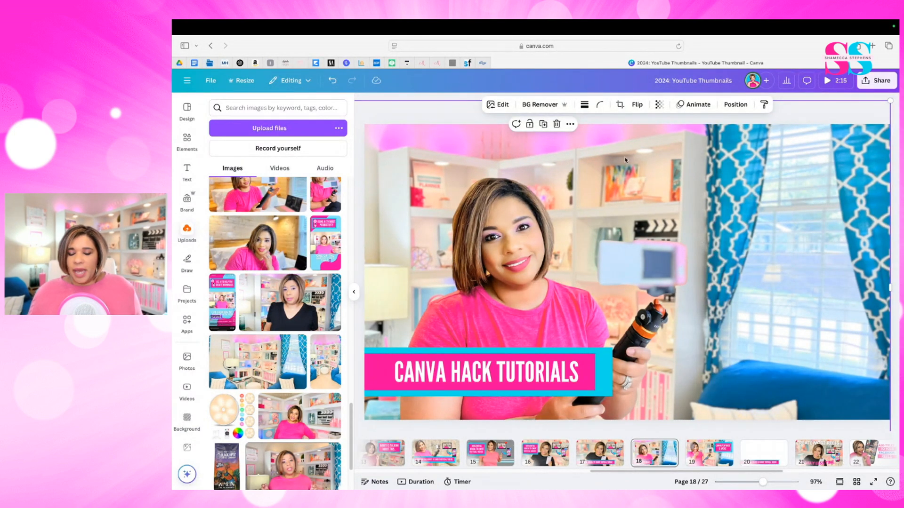
{"action": "left_click", "coordinate": [567, 127]}
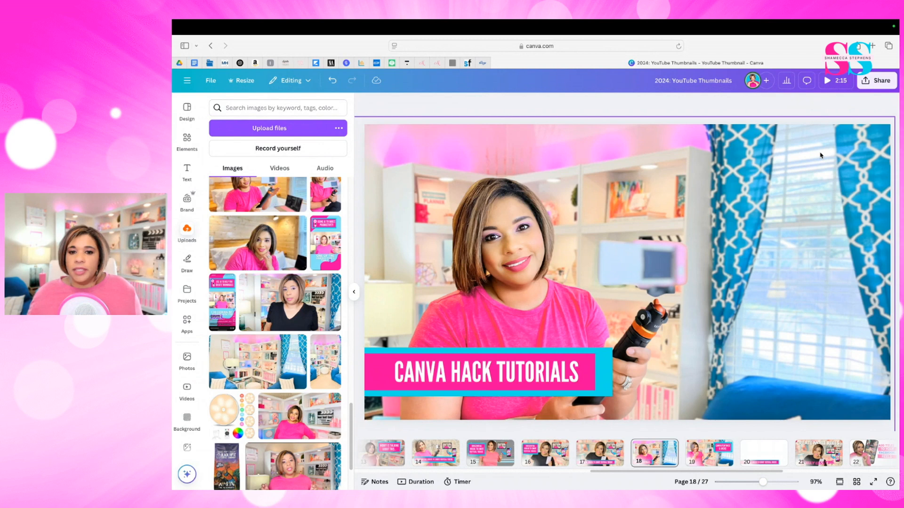
{"action": "left_click", "coordinate": [812, 147]}
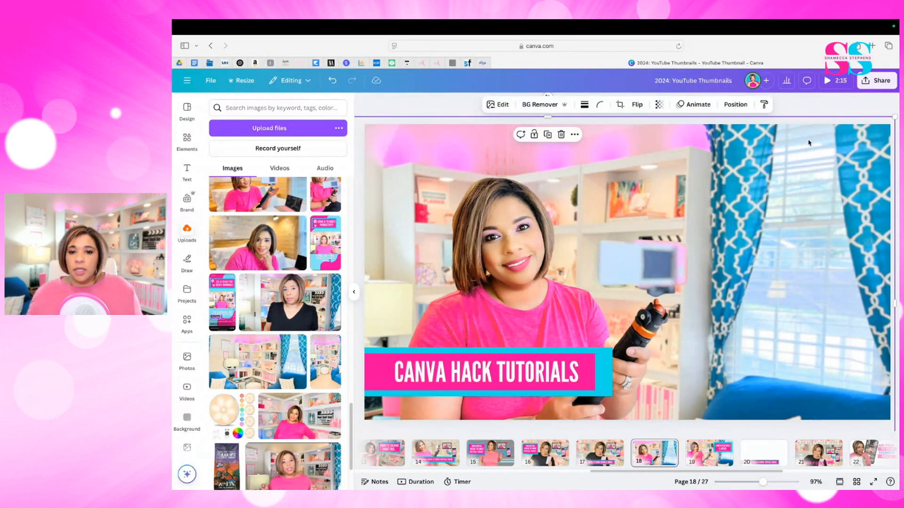
{"action": "left_click", "coordinate": [574, 135]}
{"action": "mouse_move", "coordinate": [608, 347]}
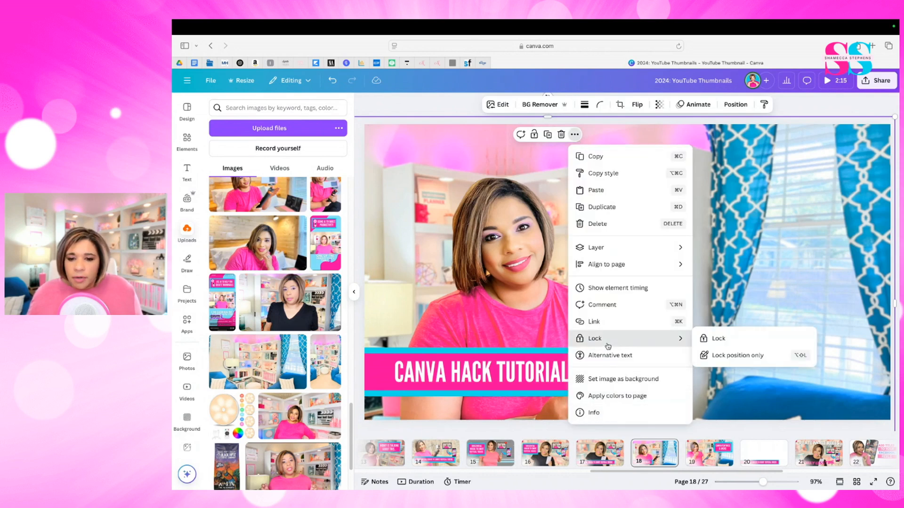
{"action": "left_click", "coordinate": [703, 343]}
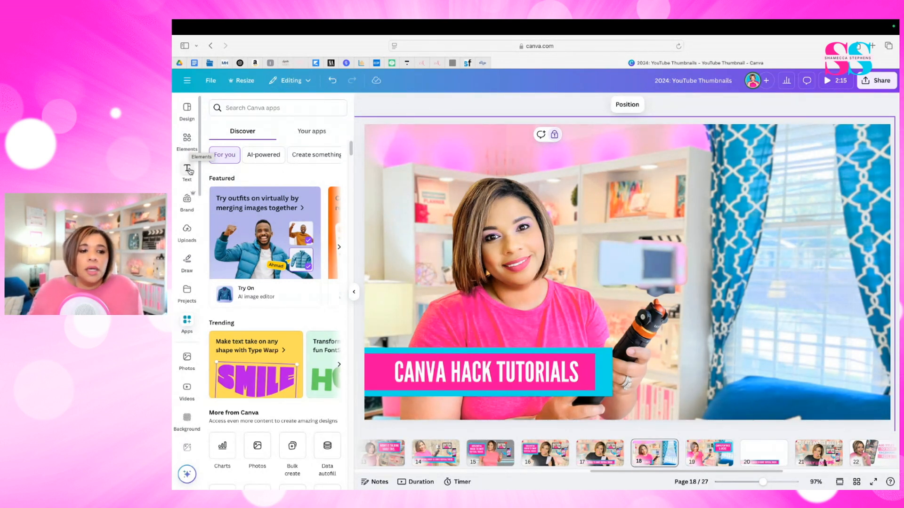
- Search the Canva apps for "BrandFet" and open the Brandfetch Logo app
{"action": "left_click", "coordinate": [190, 329]}
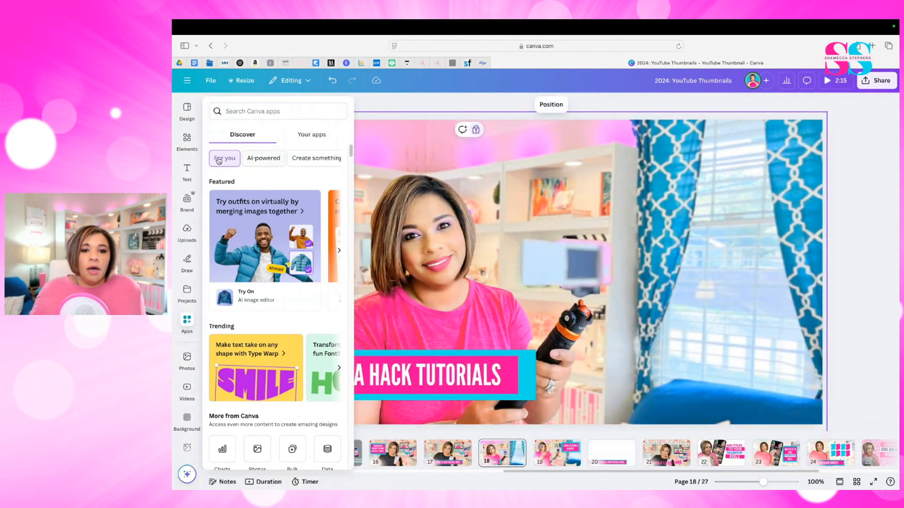
{"action": "left_click", "coordinate": [235, 113]}
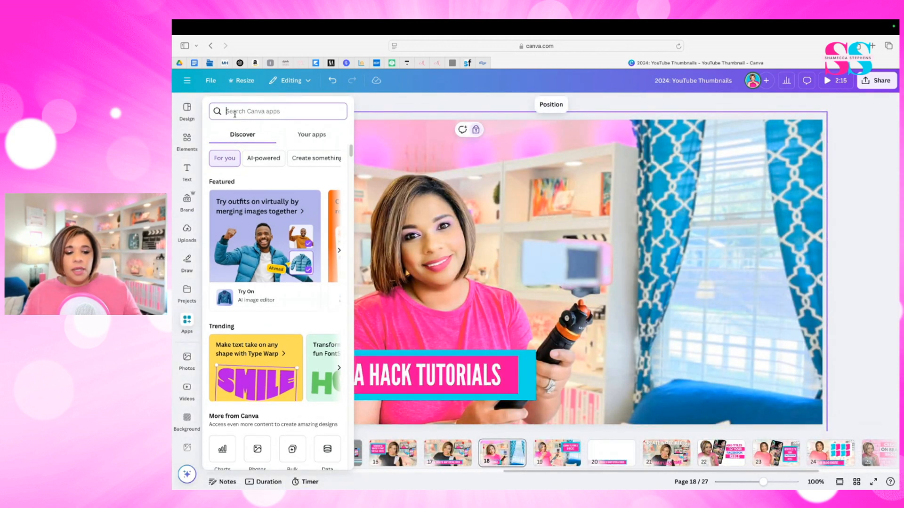
{"action": "type", "text": "BrandFe"}
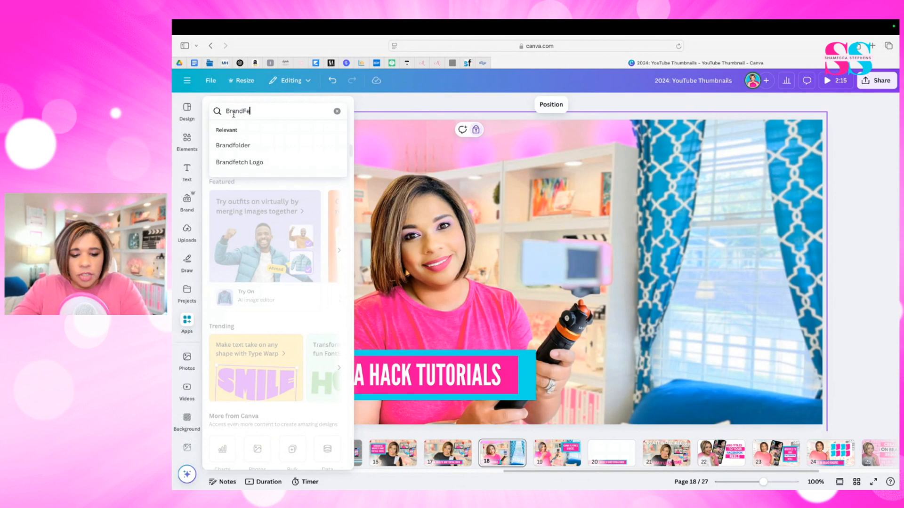
{"action": "type", "text": "t"}
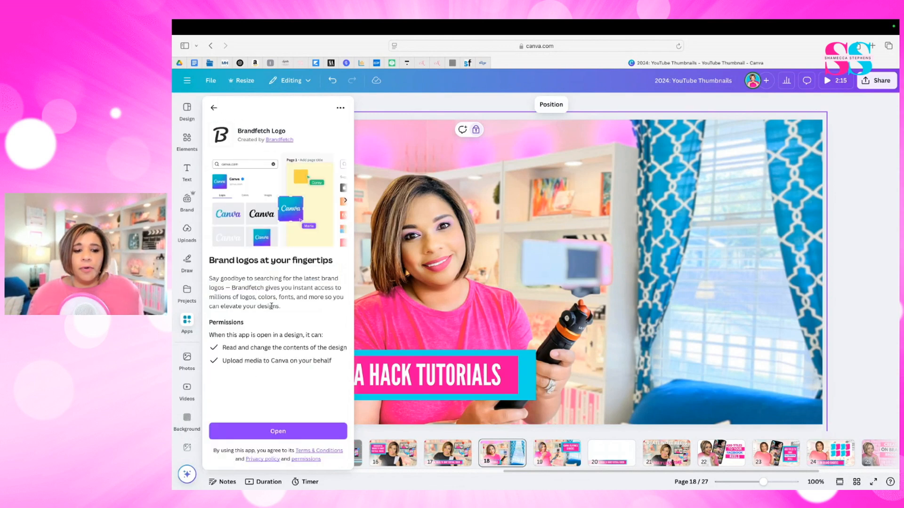
{"action": "left_click", "coordinate": [275, 429]}
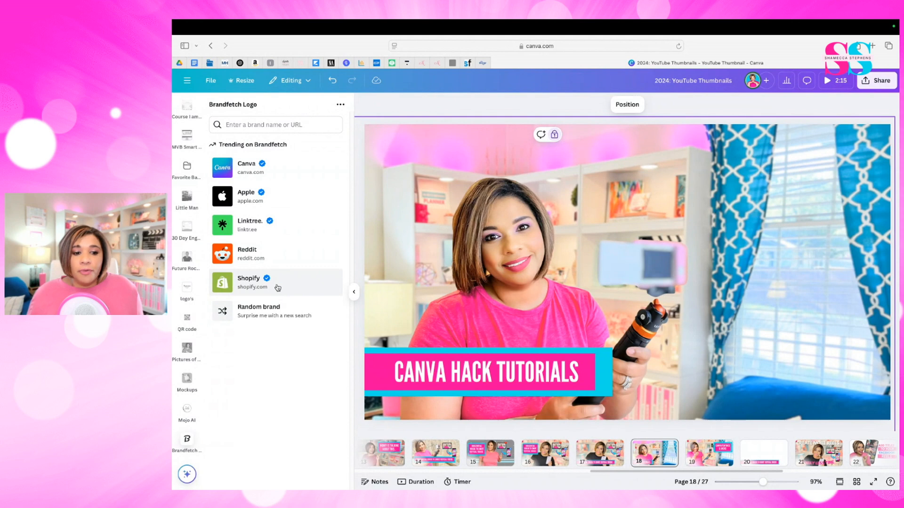
- Look through the logos, colors and images that Brandfetch offers for the Canva brand
{"action": "left_click", "coordinate": [238, 168]}
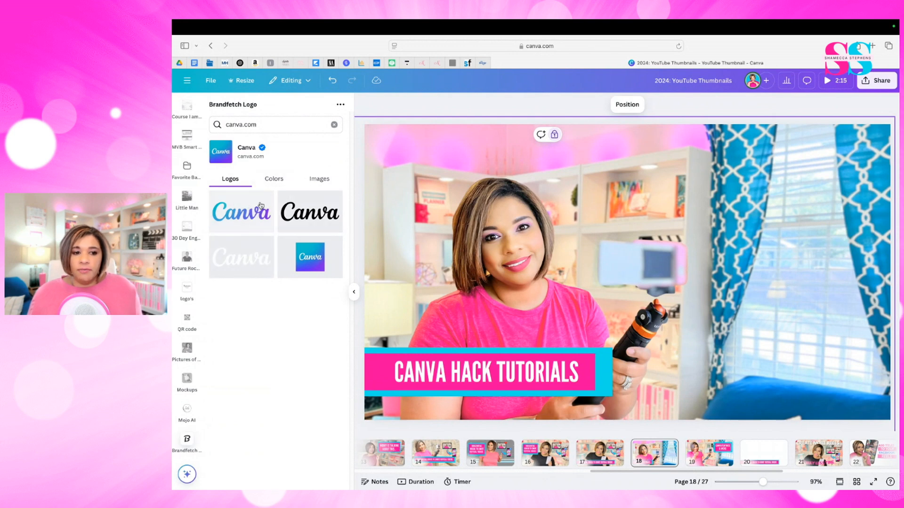
{"action": "left_click", "coordinate": [285, 183]}
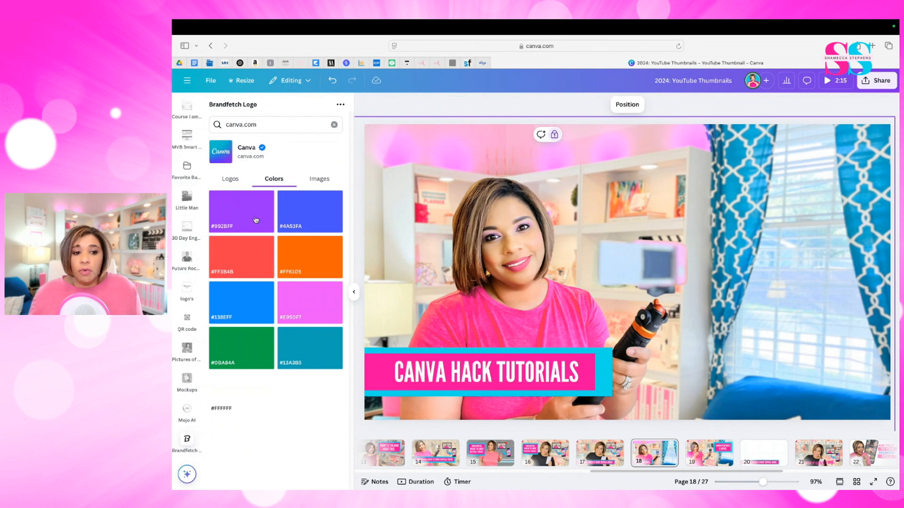
{"action": "left_click", "coordinate": [326, 183]}
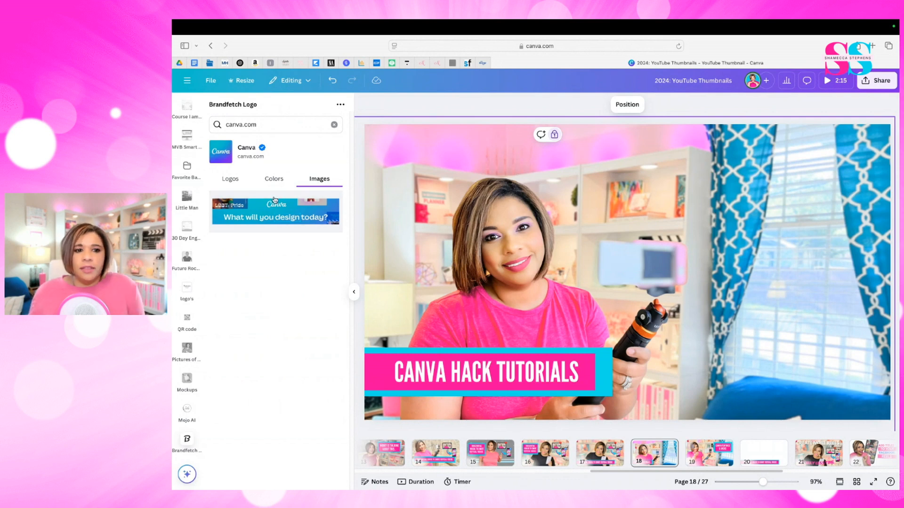
{"action": "left_click", "coordinate": [235, 182]}
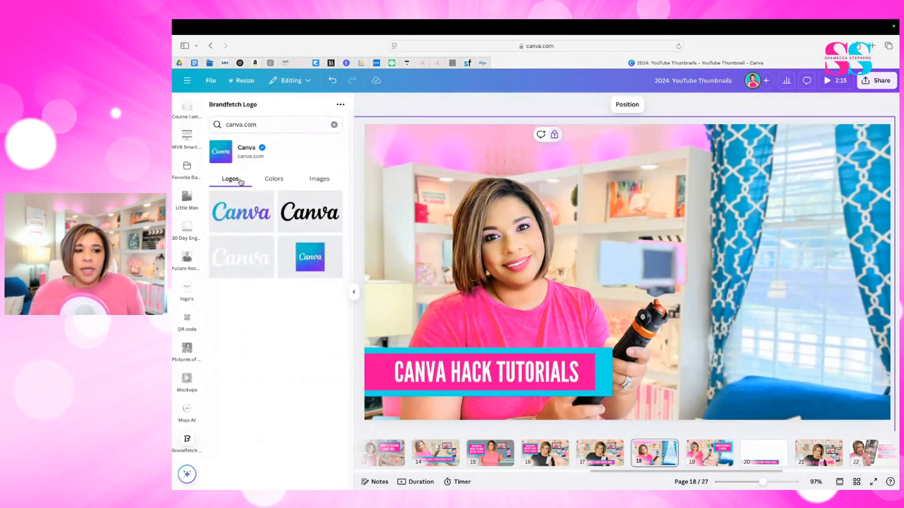
- Add the square gradient Canva logo to the thumbnail, enlarge it slightly and place it over the blue curtains
{"action": "left_click", "coordinate": [316, 258]}
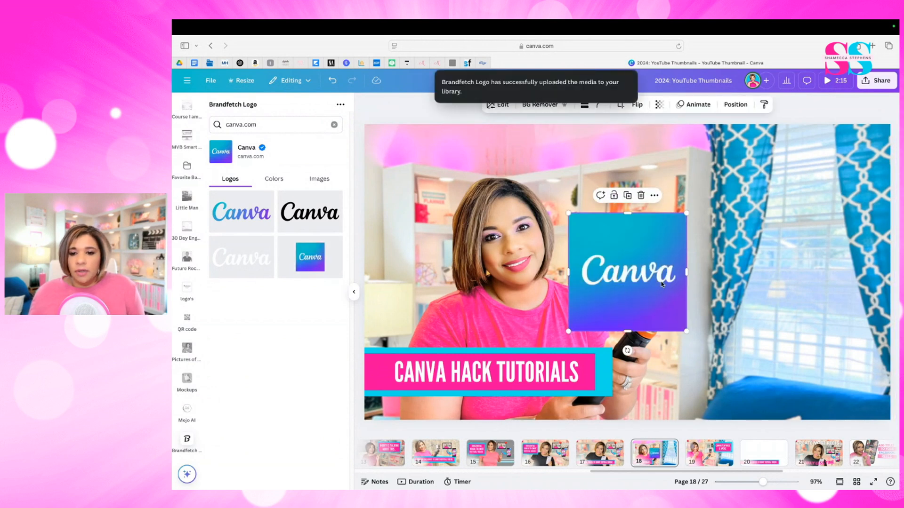
{"action": "left_click_drag", "start_coordinate": [662, 283], "coordinate": [758, 258]}
{"action": "left_click_drag", "start_coordinate": [784, 305], "coordinate": [819, 322]}
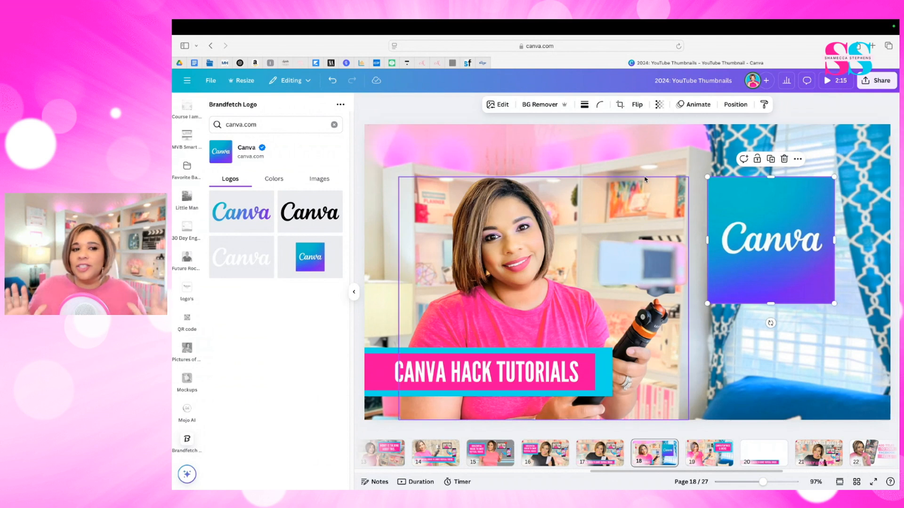
- Search Brandfetch for the brands "square" and "Chick", and clear the search
{"action": "triple_click", "coordinate": [320, 122]}
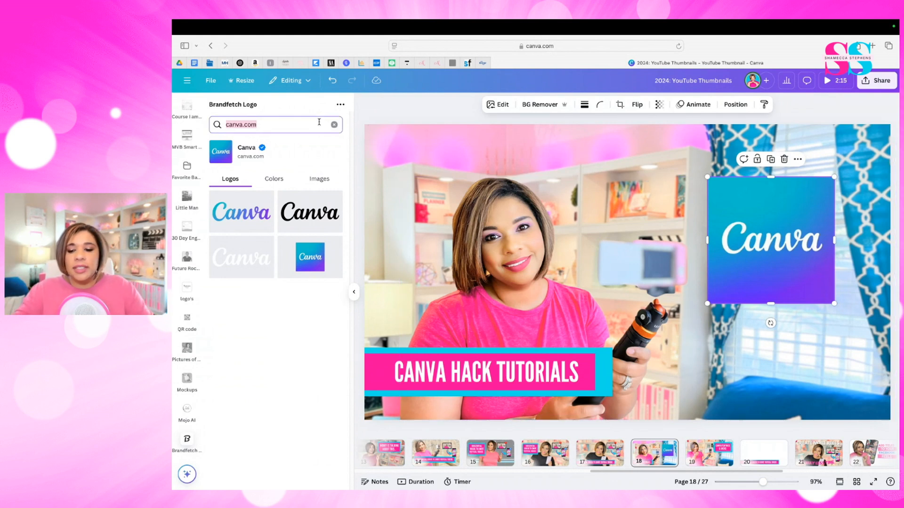
{"action": "key", "text": "BackSpace"}
{"action": "type", "text": "square"}
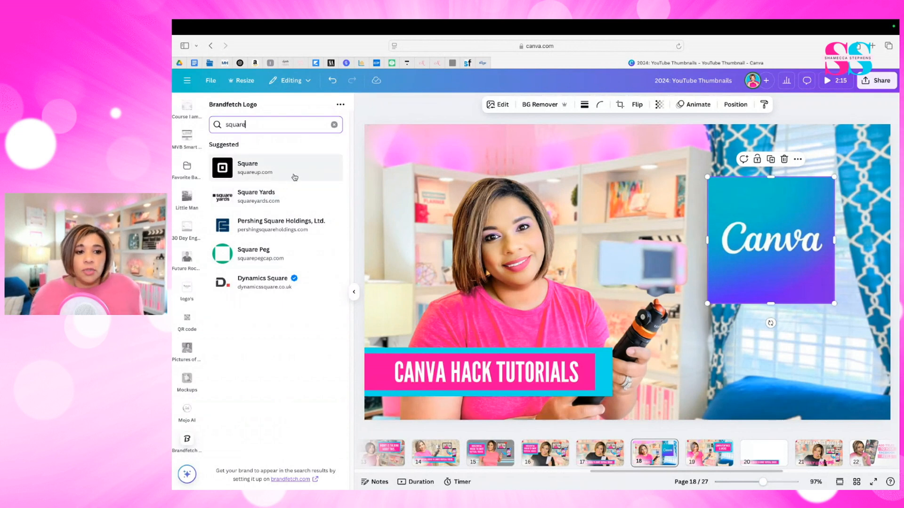
{"action": "triple_click", "coordinate": [252, 128]}
{"action": "type", "text": "Chick"}
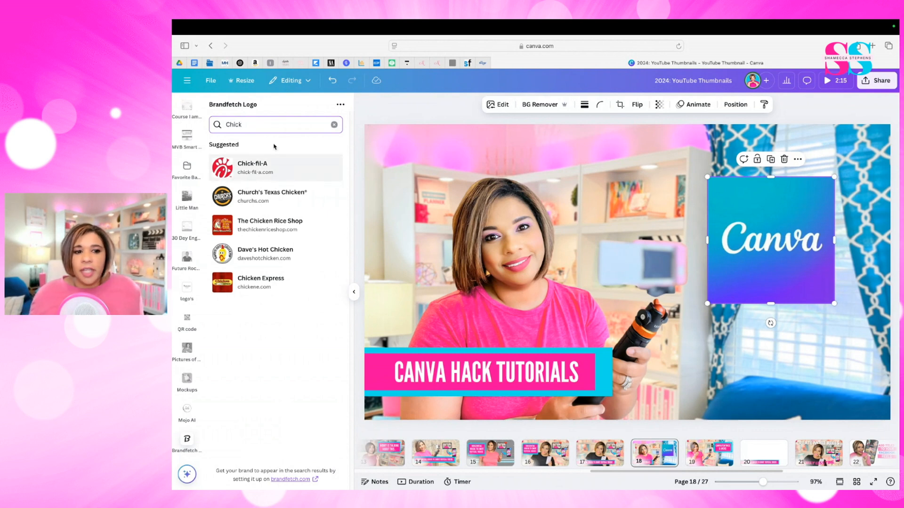
{"action": "left_click", "coordinate": [334, 125]}
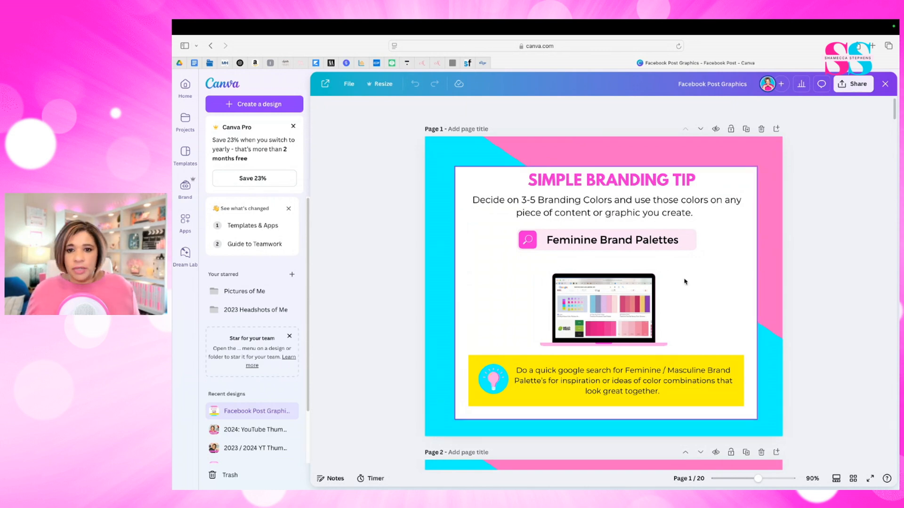
- Look over the first pages of the Facebook Post Graphics design and open it for editing from page 1
{"action": "scroll", "coordinate": [685, 281], "scroll_direction": "down", "scroll_amount": 10}
{"action": "scroll", "coordinate": [684, 281], "scroll_direction": "down", "scroll_amount": 2}
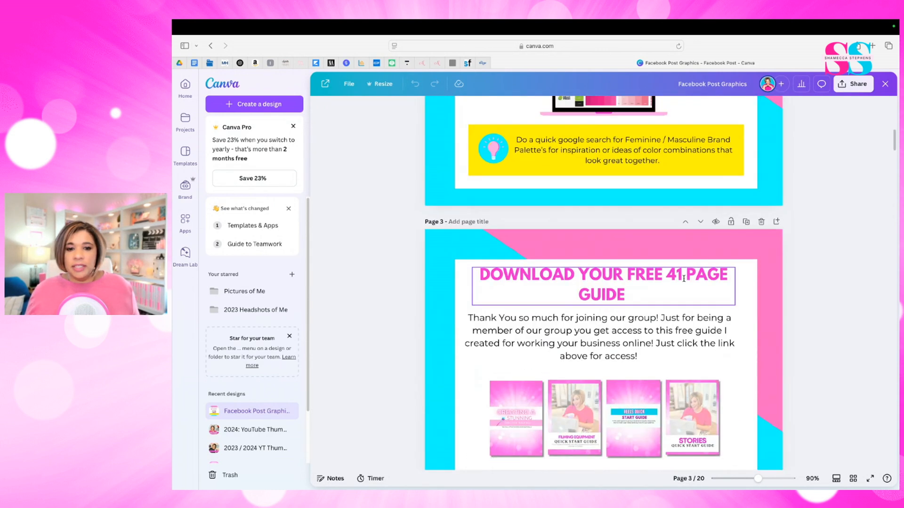
{"action": "scroll", "coordinate": [683, 278], "scroll_direction": "up", "scroll_amount": 12}
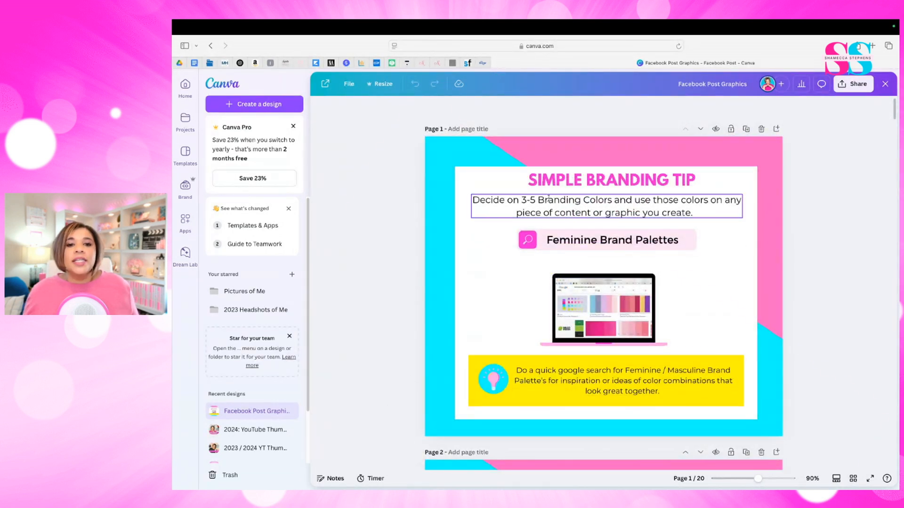
{"action": "left_click", "coordinate": [586, 158]}
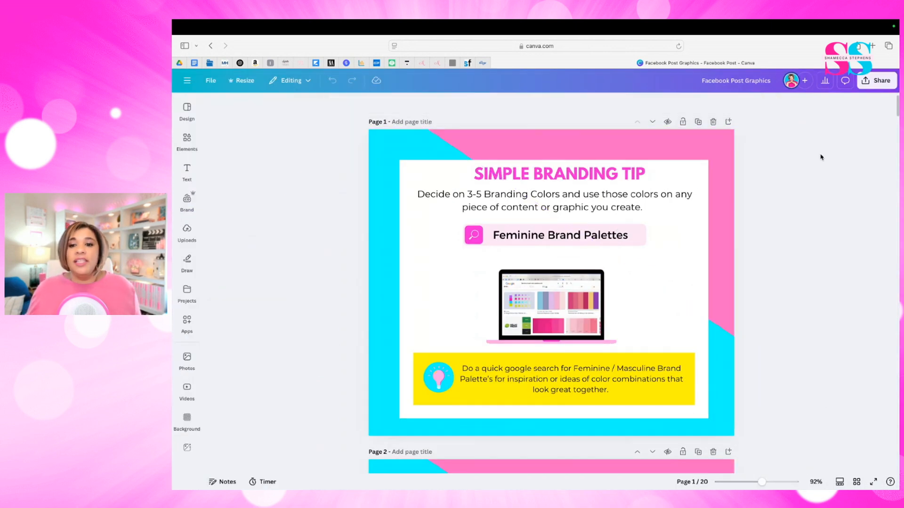
- Search the elements for "80's" and browse the photo results for a colorful retro image
{"action": "left_click", "coordinate": [188, 150]}
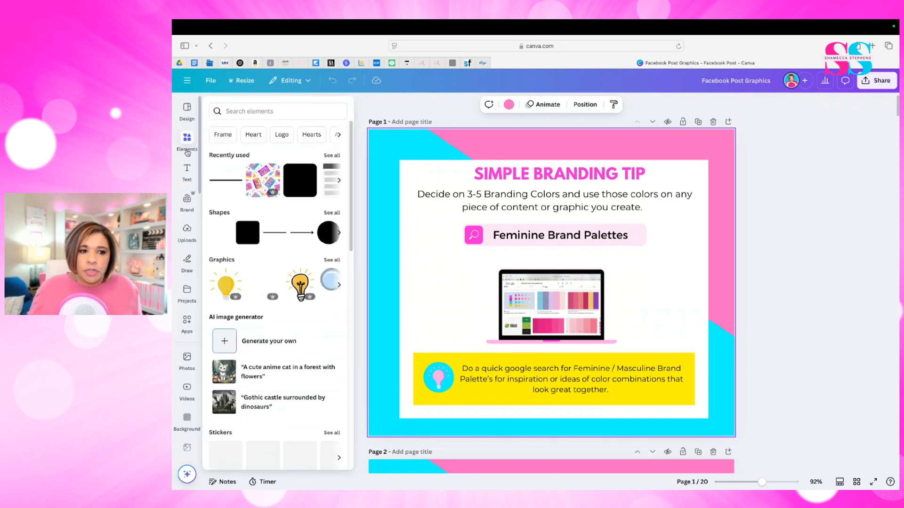
{"action": "left_click", "coordinate": [233, 112]}
{"action": "type", "text": "80's"}
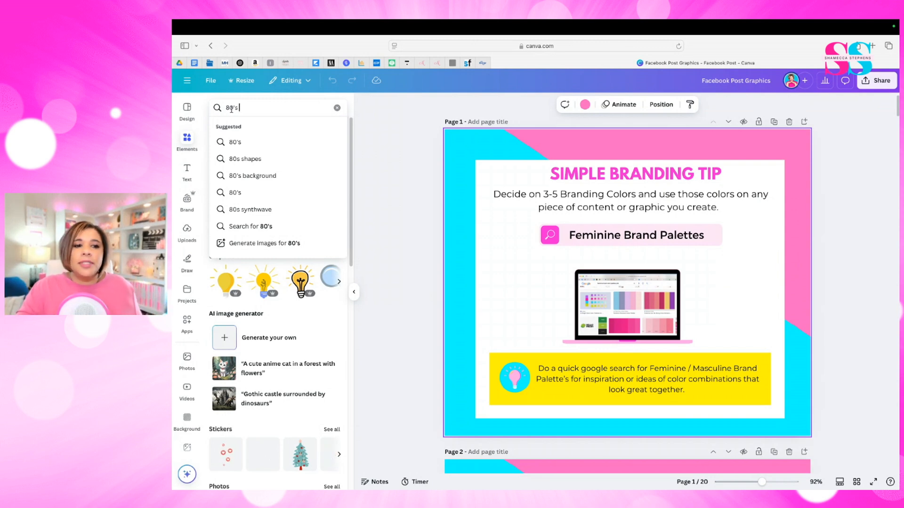
{"action": "key", "text": "Return"}
{"action": "left_click", "coordinate": [270, 129]}
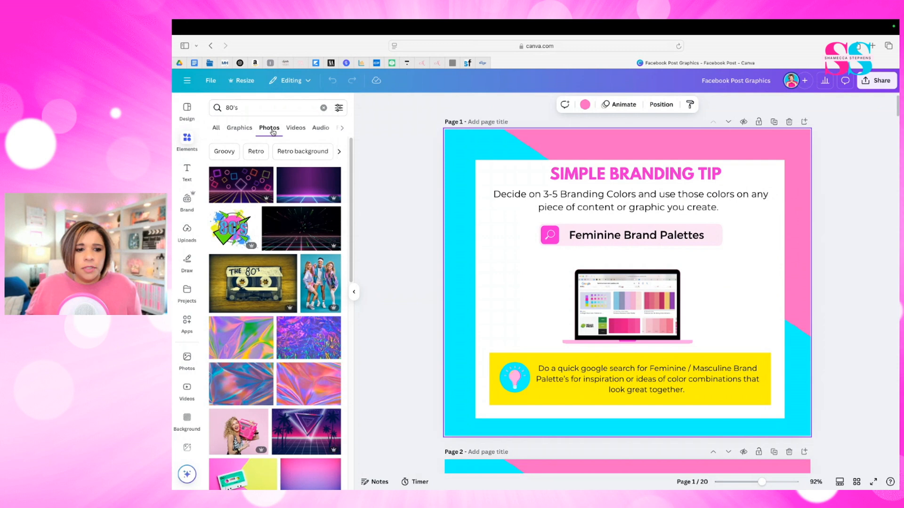
{"action": "scroll", "coordinate": [323, 326], "scroll_direction": "down", "scroll_amount": 5}
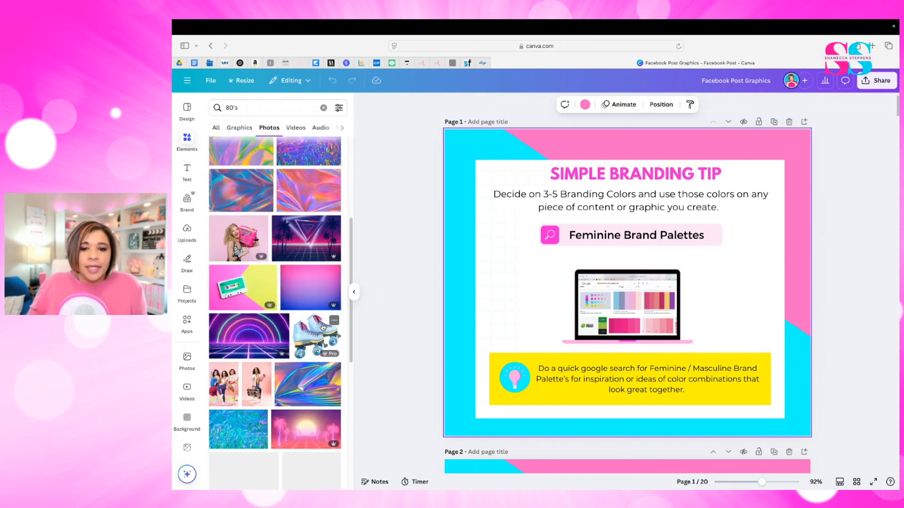
{"action": "scroll", "coordinate": [323, 326], "scroll_direction": "down", "scroll_amount": 1}
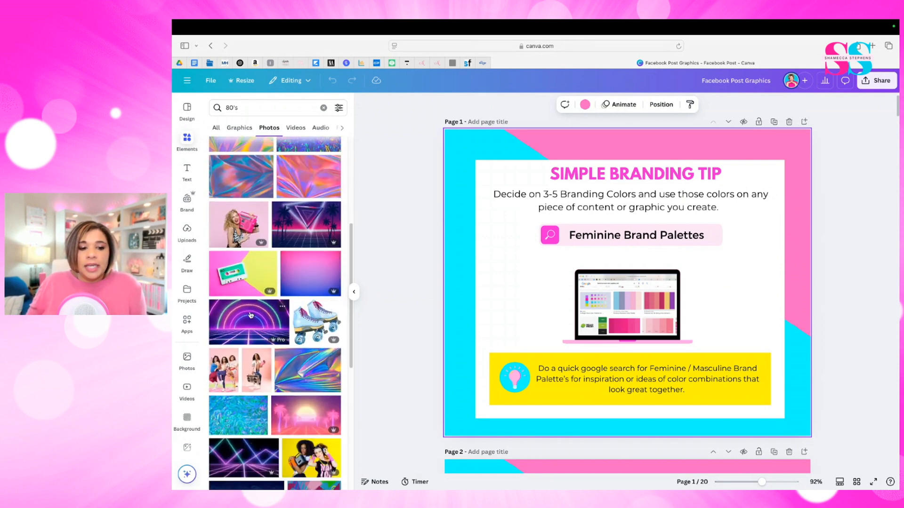
- Add the neon arches and grid photo to page 1, shift it partly off the page and apply its colors to the page
{"action": "left_click", "coordinate": [241, 328]}
{"action": "left_click_drag", "start_coordinate": [690, 302], "coordinate": [569, 302]}
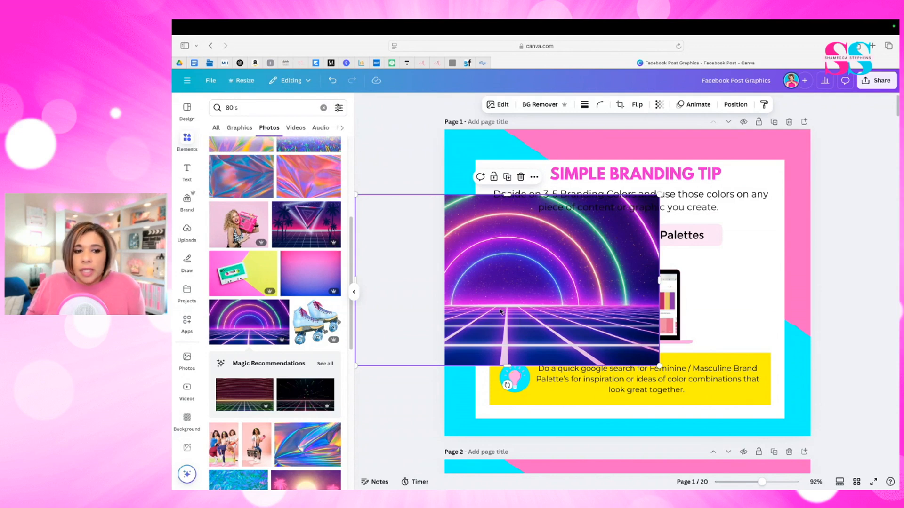
{"action": "right_click", "coordinate": [564, 256]}
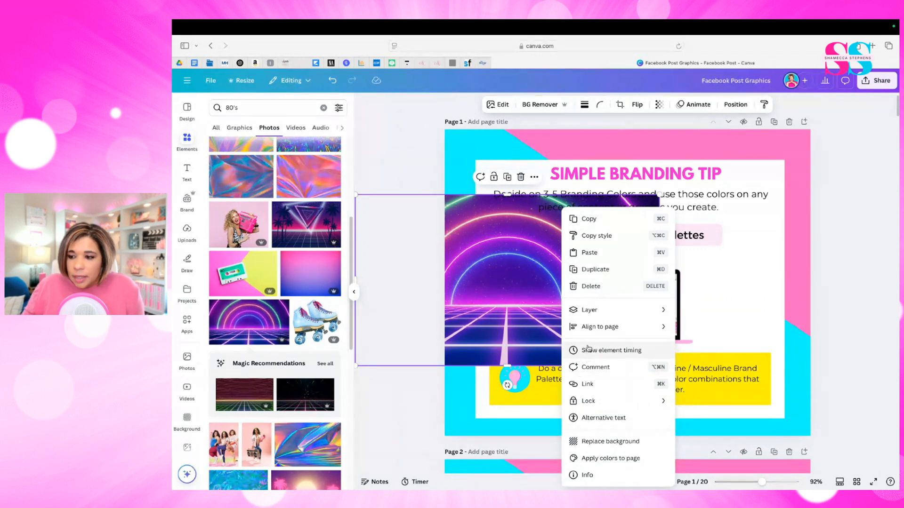
{"action": "left_click", "coordinate": [604, 458]}
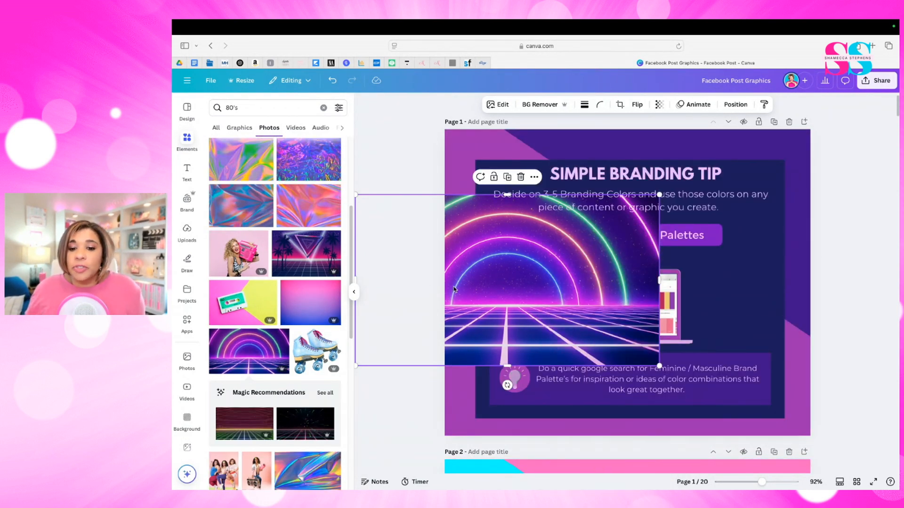
- Reapply the neon photo's colors to page 1 twice for different color arrangements, and move the photo further off the design
{"action": "mouse_move", "coordinate": [452, 263]}
{"action": "left_mouse_down"}
{"action": "mouse_move", "coordinate": [395, 269]}
{"action": "mouse_move", "coordinate": [448, 265]}
{"action": "left_mouse_up"}
{"action": "right_click", "coordinate": [579, 329]}
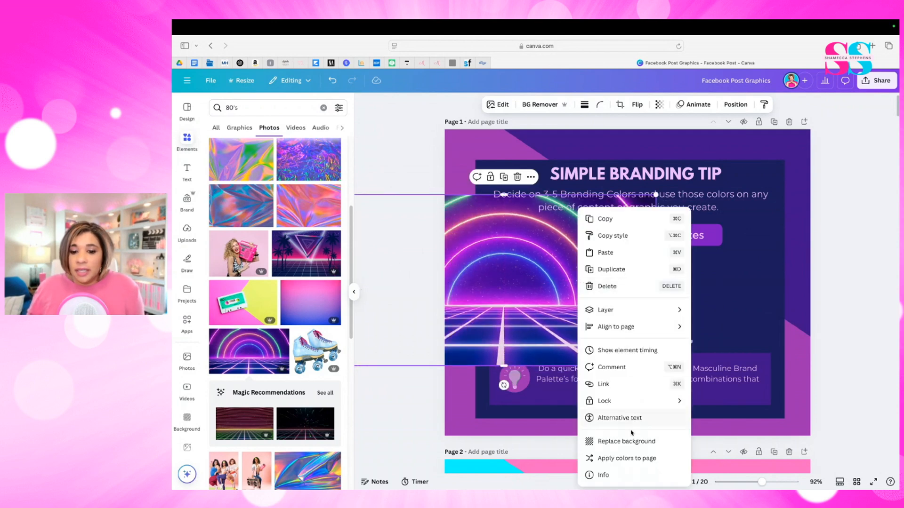
{"action": "left_click", "coordinate": [641, 457]}
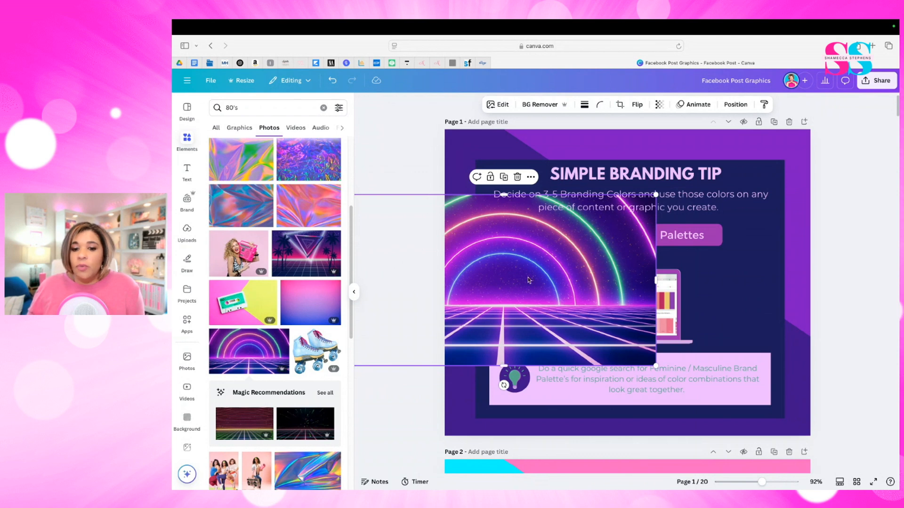
{"action": "right_click", "coordinate": [549, 276]}
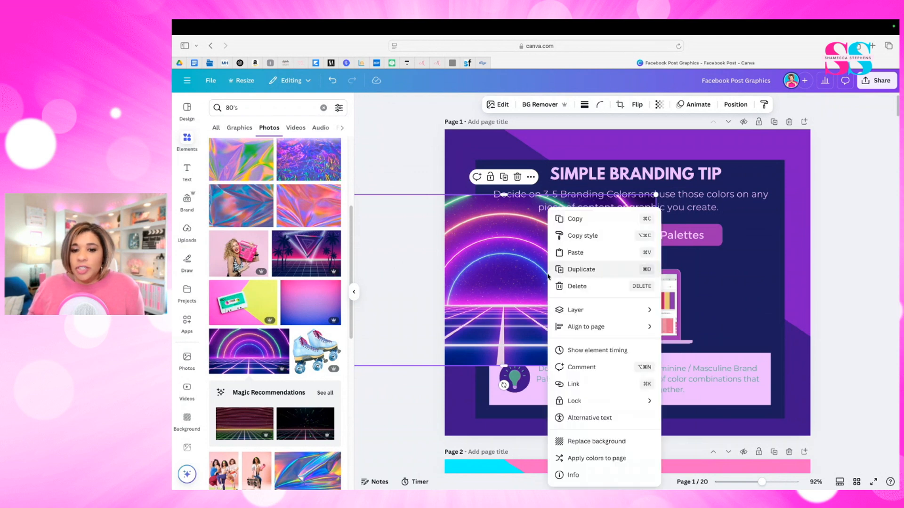
{"action": "left_click", "coordinate": [613, 459]}
{"action": "left_click_drag", "start_coordinate": [517, 245], "coordinate": [456, 274]}
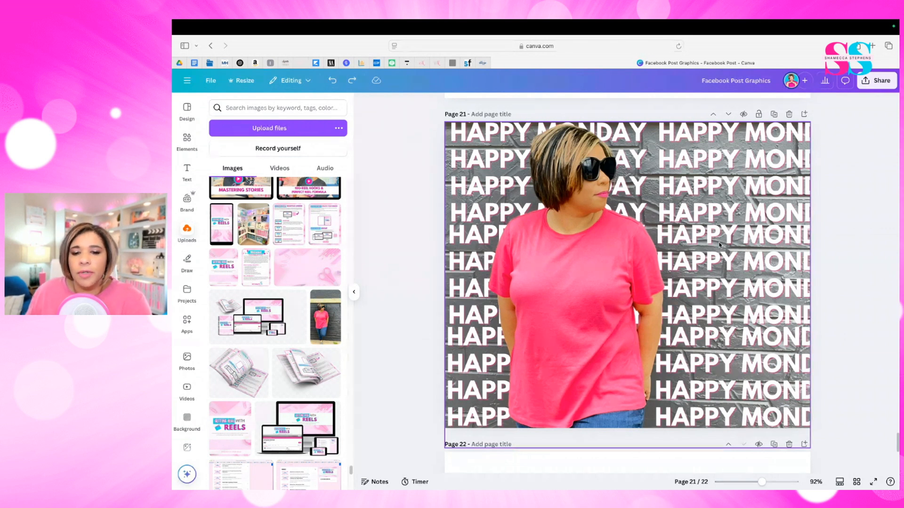
- Fill the blank page 22 with the uploaded photo of the woman in the pink shirt, keeping its crop
{"action": "scroll", "coordinate": [717, 244], "scroll_direction": "down", "scroll_amount": 7}
{"action": "left_click", "coordinate": [688, 270]}
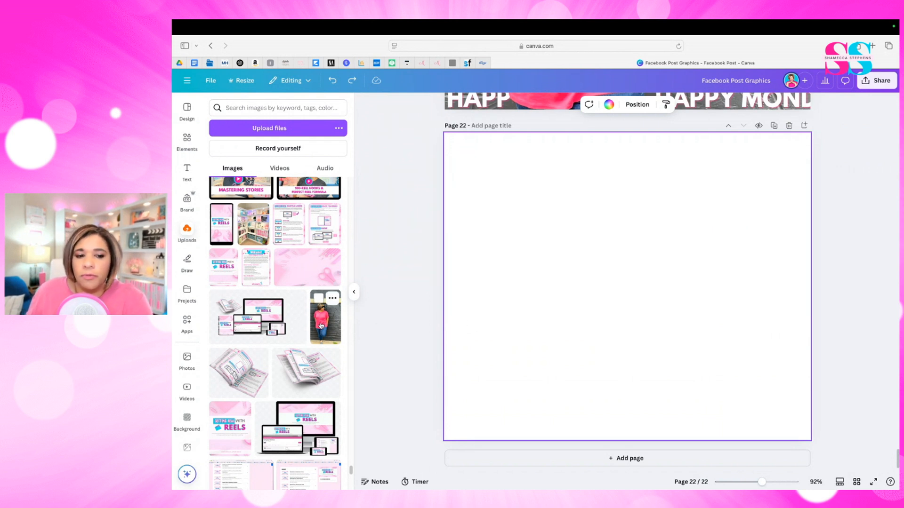
{"action": "left_click_drag", "start_coordinate": [328, 326], "coordinate": [457, 327]}
{"action": "double_click", "coordinate": [582, 300]}
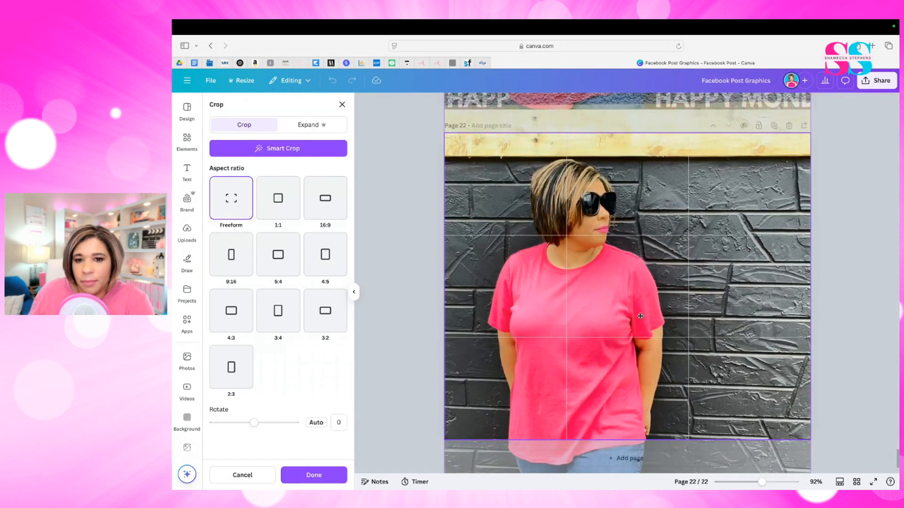
{"action": "left_click", "coordinate": [424, 274]}
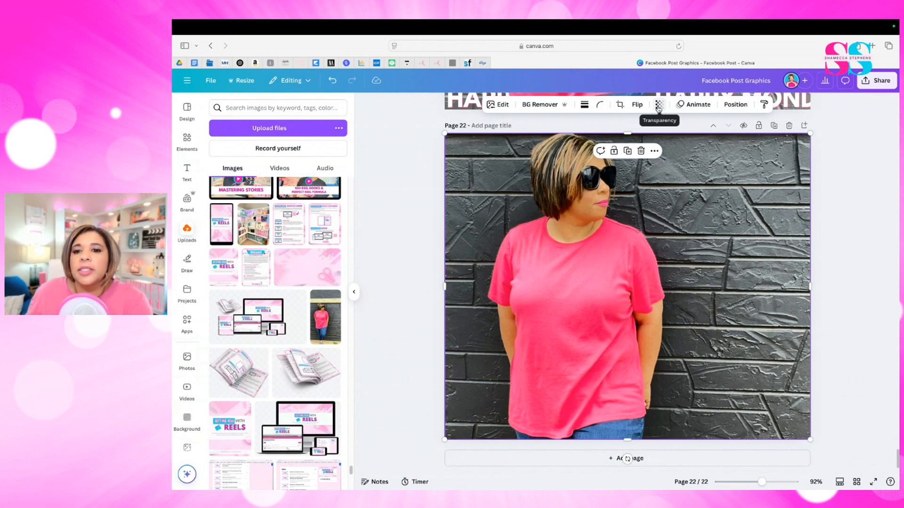
- Set the page 22 photo's transparency to 78 and deselect it
{"action": "left_click", "coordinate": [658, 108]}
{"action": "left_click_drag", "start_coordinate": [681, 140], "coordinate": [666, 149]}
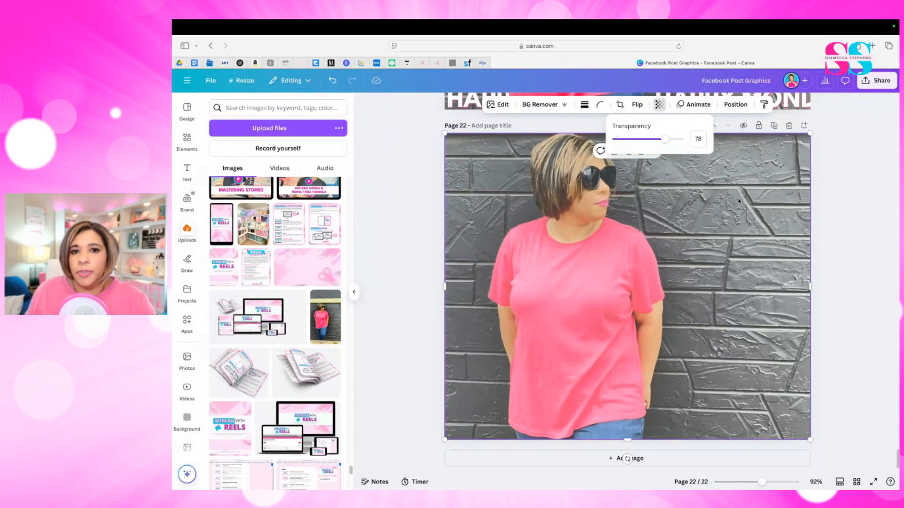
{"action": "left_click", "coordinate": [688, 226]}
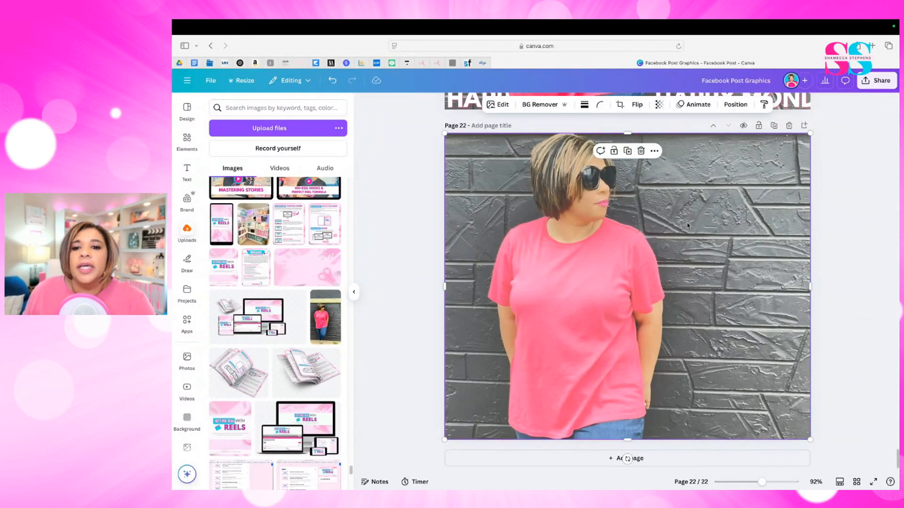
{"action": "left_click", "coordinate": [842, 208]}
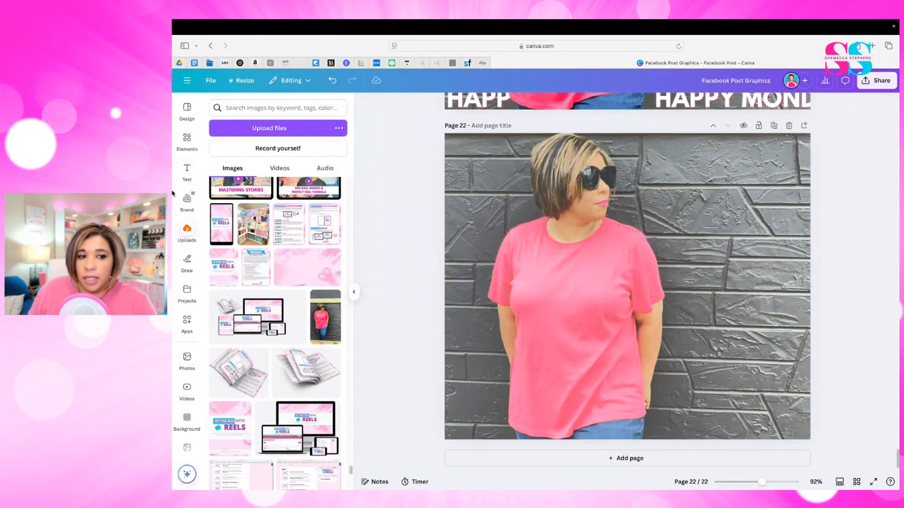
- Add a subheading to page 22, enlarge it to size 55.7 and replace its text with "HAPPY MONDAY"
{"action": "left_click", "coordinate": [187, 170]}
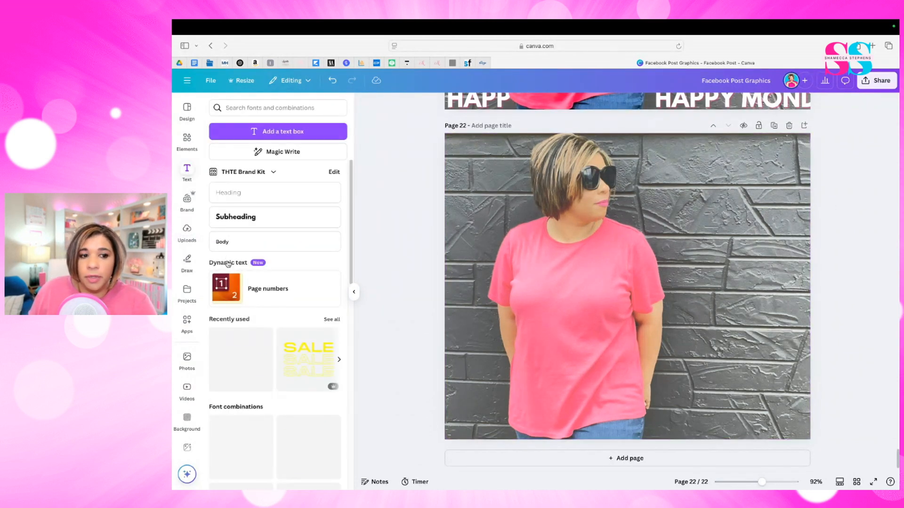
{"action": "left_click", "coordinate": [241, 221]}
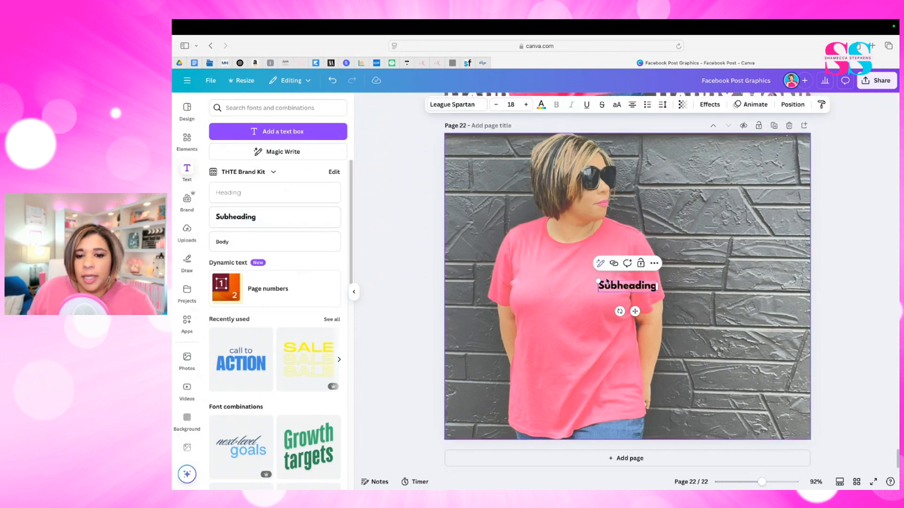
{"action": "left_click_drag", "start_coordinate": [598, 282], "coordinate": [477, 247]}
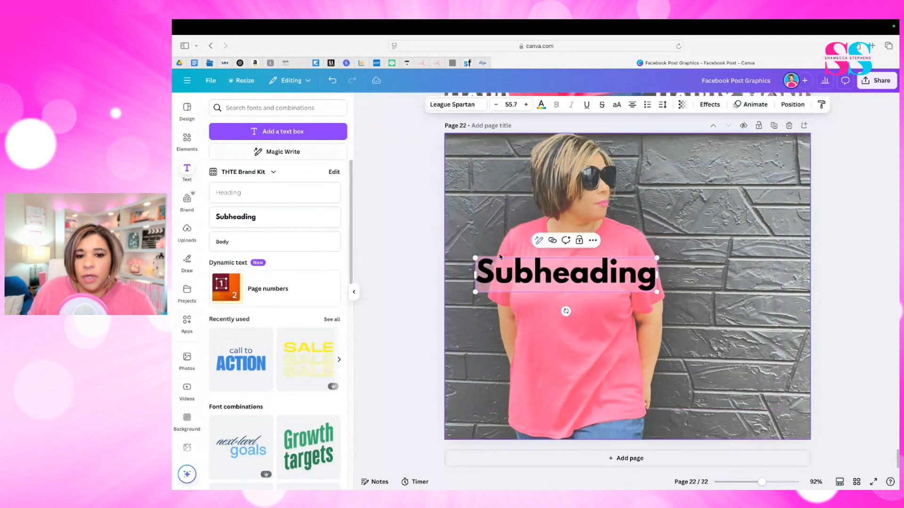
{"action": "double_click", "coordinate": [587, 279]}
{"action": "type", "text": "HAP"}
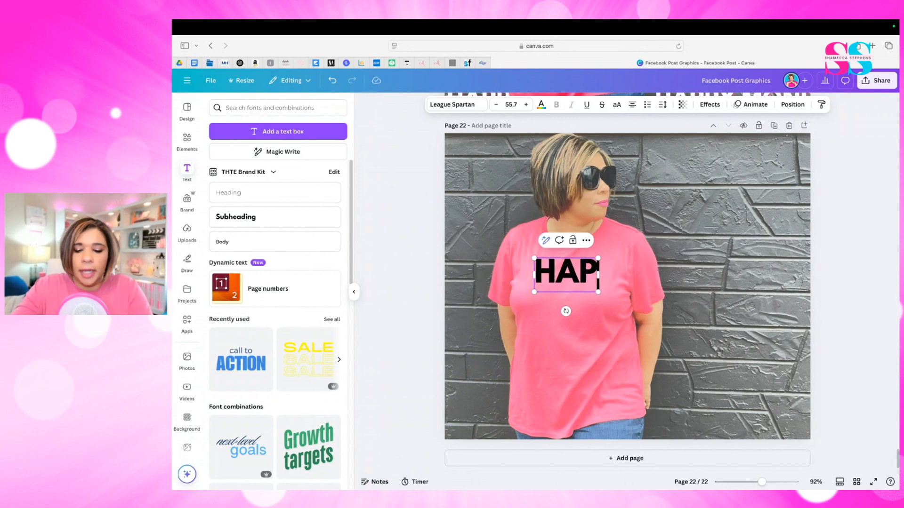
{"action": "type", "text": "PY MONDAY"}
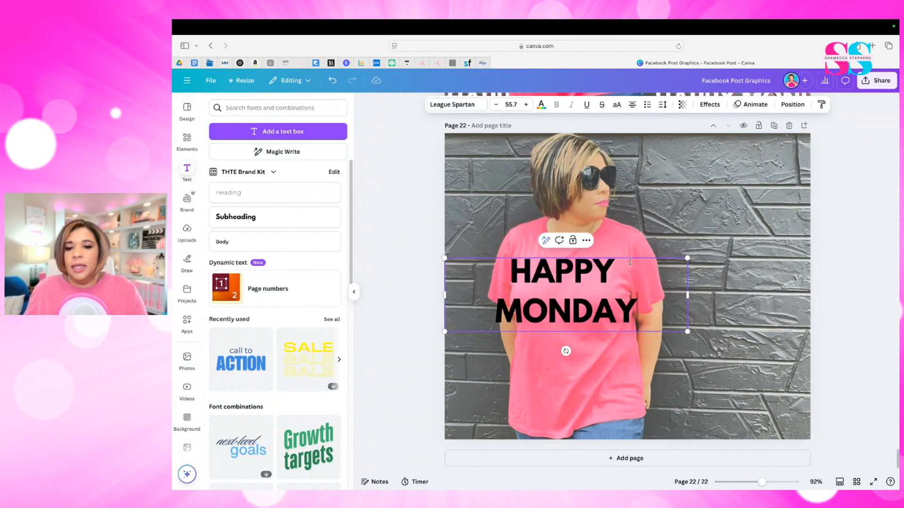
- Resize the HAPPY MONDAY text to 45.3 on a single line and move it to the top of the photo
{"action": "left_click_drag", "start_coordinate": [648, 275], "coordinate": [734, 289]}
{"action": "left_click_drag", "start_coordinate": [732, 291], "coordinate": [678, 288]}
{"action": "left_click", "coordinate": [714, 287]}
{"action": "left_click_drag", "start_coordinate": [626, 270], "coordinate": [621, 160]}
- Change the color of the entire HAPPY MONDAY text to white
{"action": "triple_click", "coordinate": [641, 158]}
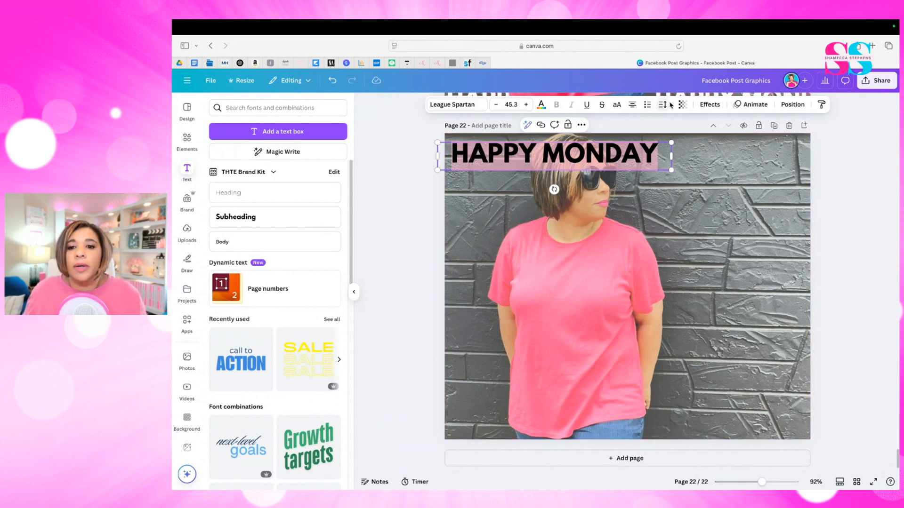
{"action": "left_click", "coordinate": [541, 104]}
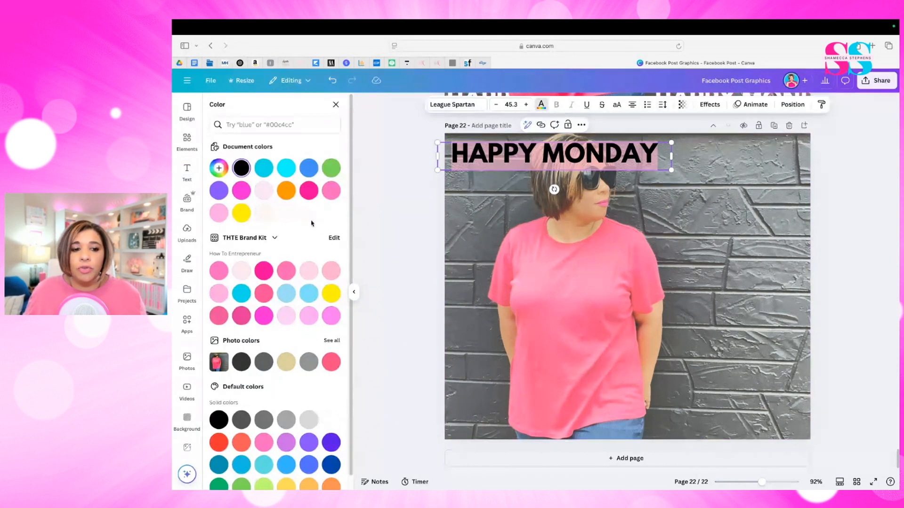
{"action": "left_click", "coordinate": [287, 214]}
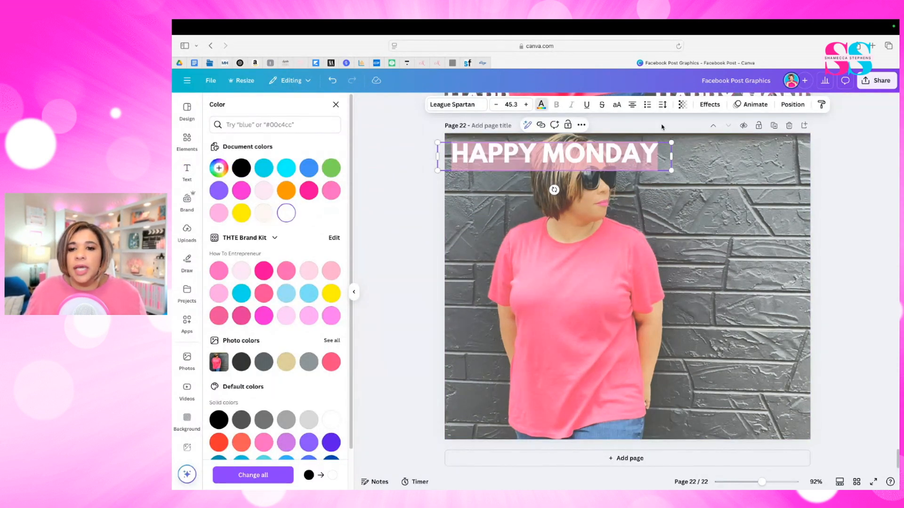
- Apply a Shadow effect to the HAPPY MONDAY text and color the shadow hot pink from the How To Entrepreneur brand palette
{"action": "left_click", "coordinate": [708, 104]}
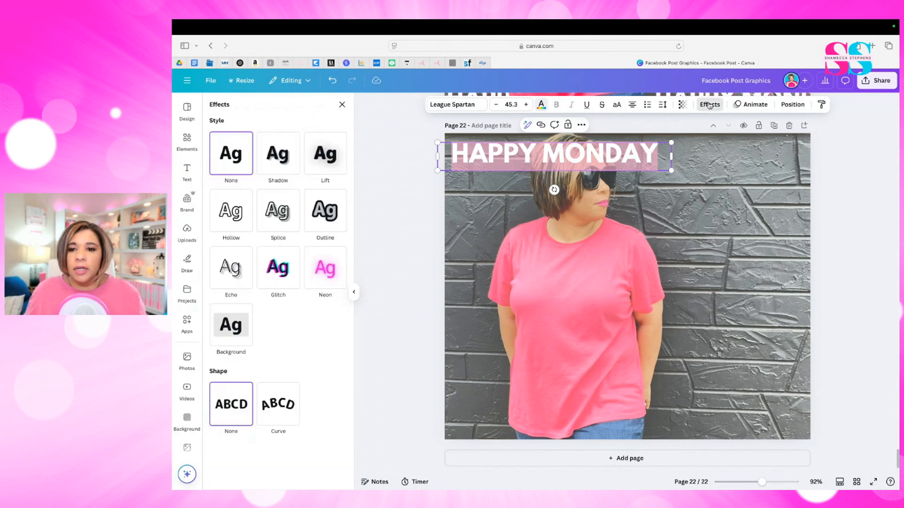
{"action": "left_click", "coordinate": [268, 173]}
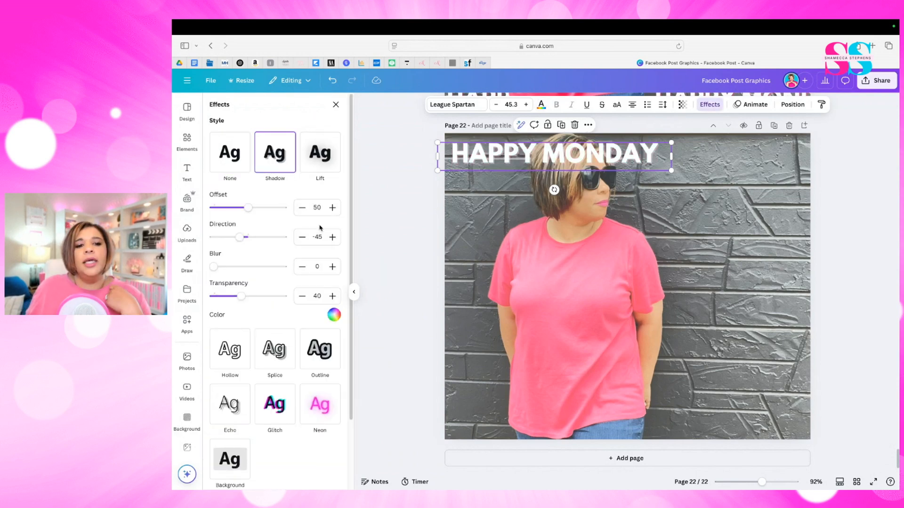
{"action": "left_click", "coordinate": [334, 316]}
{"action": "left_click", "coordinate": [264, 244]}
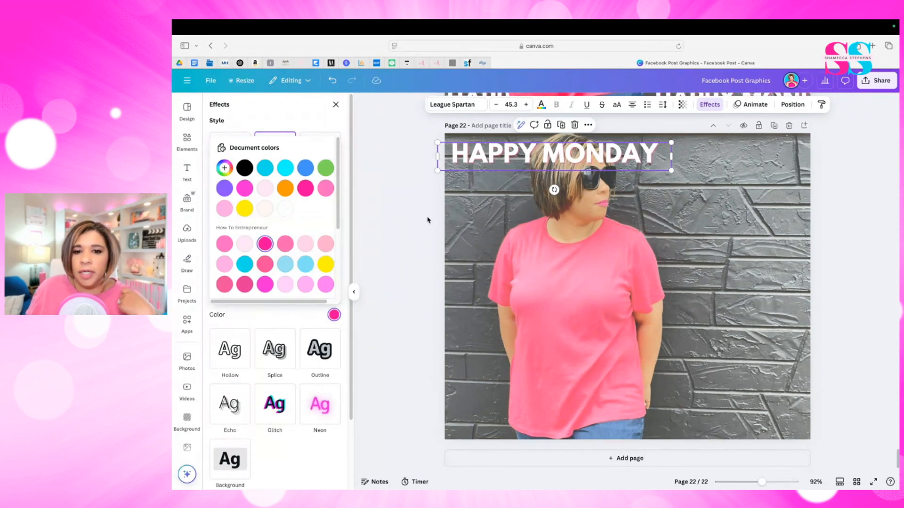
- Shrink the HAPPY MONDAY text to size 38.9 and place a duplicate beside it on the same row
{"action": "left_click_drag", "start_coordinate": [672, 171], "coordinate": [638, 164]}
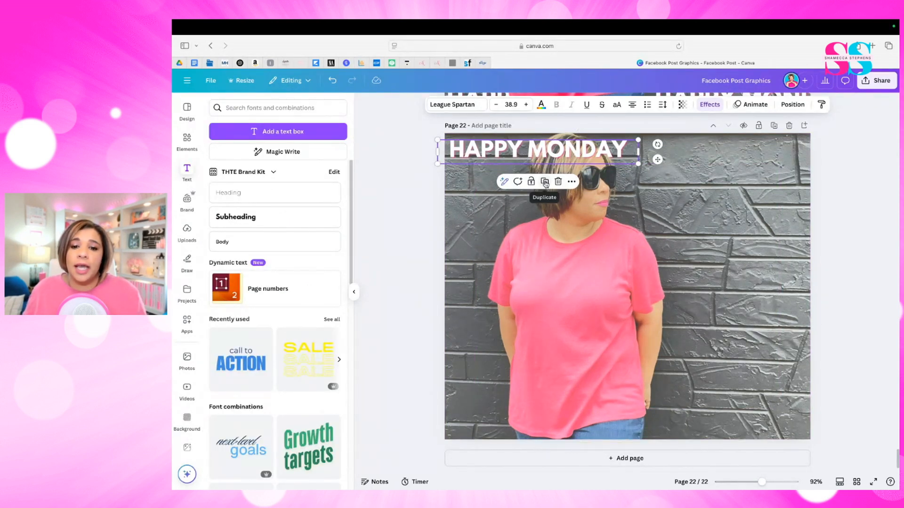
{"action": "left_click", "coordinate": [545, 183]}
{"action": "left_click_drag", "start_coordinate": [539, 154], "coordinate": [713, 150]}
{"action": "left_click", "coordinate": [607, 153]}
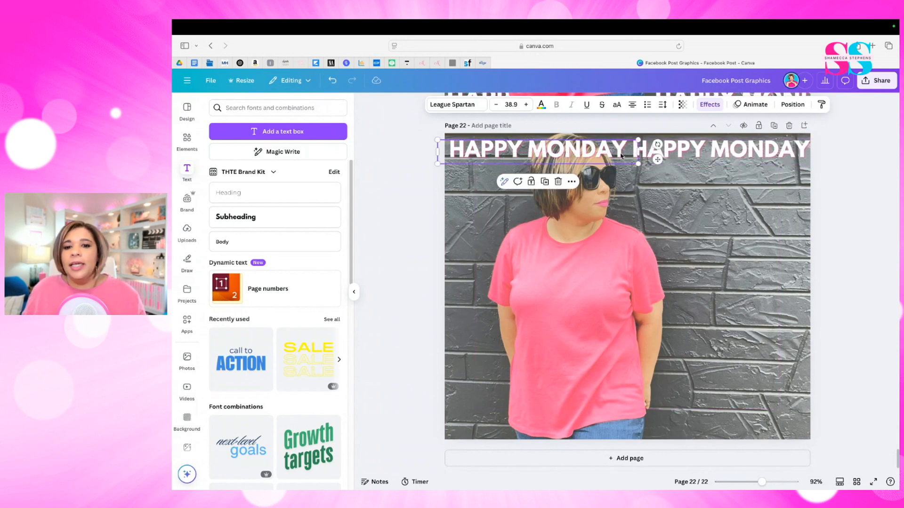
- Enlarge both HAPPY MONDAY texts together to size 43.7 and align the row with the photo's top edge
{"action": "left_click", "coordinate": [678, 153], "text": "shift"}
{"action": "left_click_drag", "start_coordinate": [822, 164], "coordinate": [870, 179]}
{"action": "left_click_drag", "start_coordinate": [741, 155], "coordinate": [737, 153]}
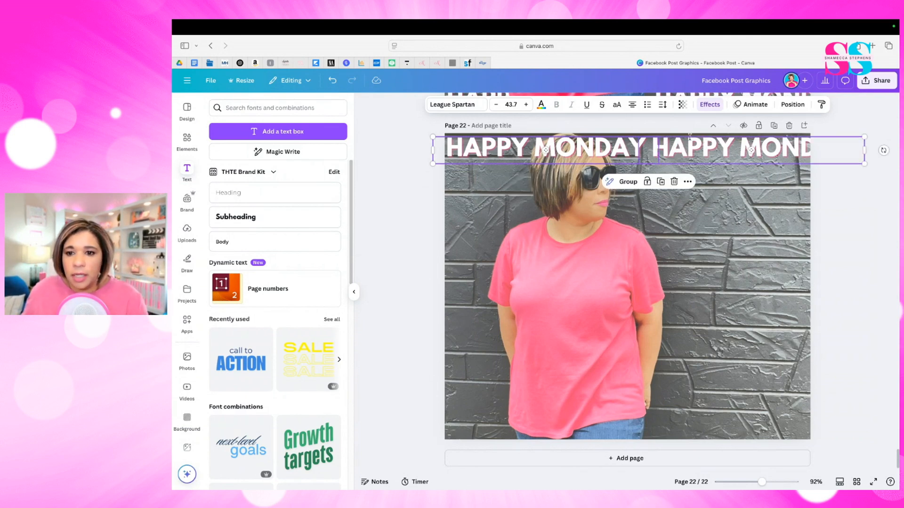
- Duplicate the HAPPY MONDAY row repeatedly down the page with equal spacing until the rows cover the whole photo
{"action": "key", "text": "super+d"}
{"action": "left_click_drag", "start_coordinate": [659, 155], "coordinate": [653, 172]}
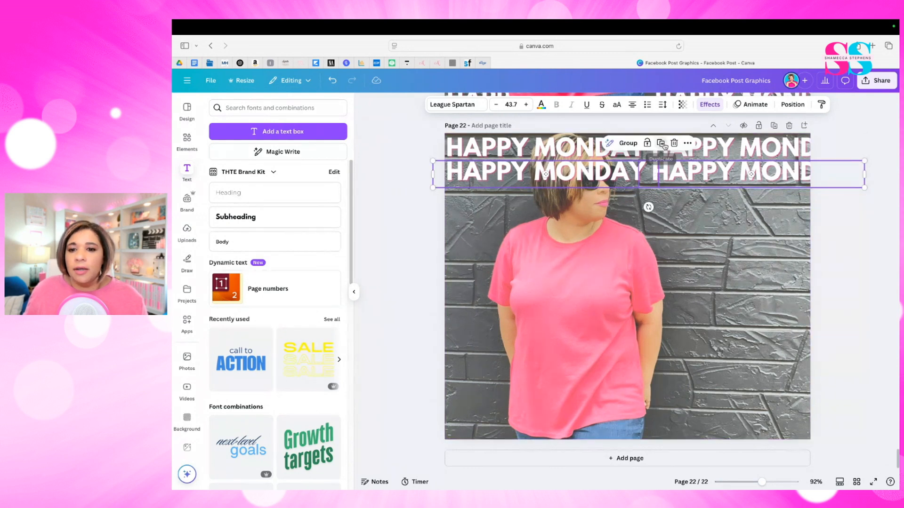
{"action": "left_click", "coordinate": [660, 142]}
{"action": "left_click", "coordinate": [664, 170]}
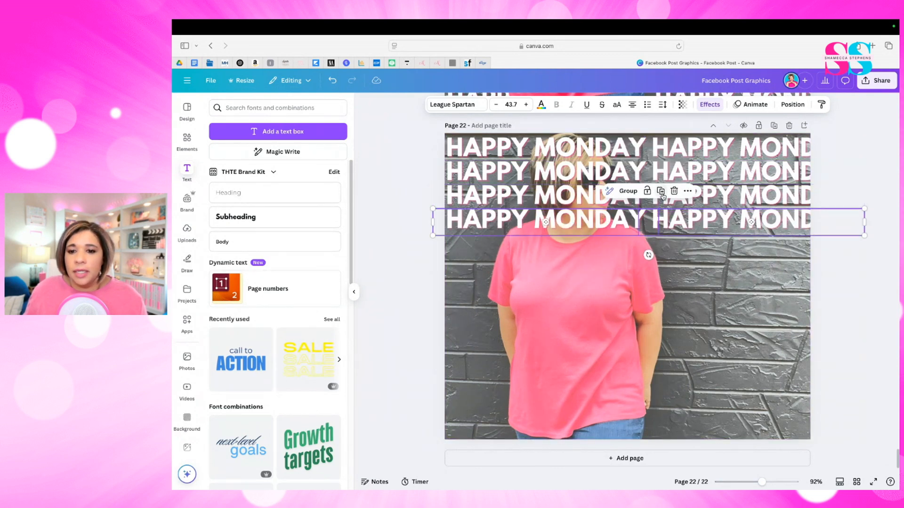
{"action": "left_click", "coordinate": [661, 192]}
{"action": "left_click", "coordinate": [660, 216]}
{"action": "left_click", "coordinate": [661, 238]}
{"action": "left_click", "coordinate": [662, 263]}
{"action": "left_click", "coordinate": [663, 264]}
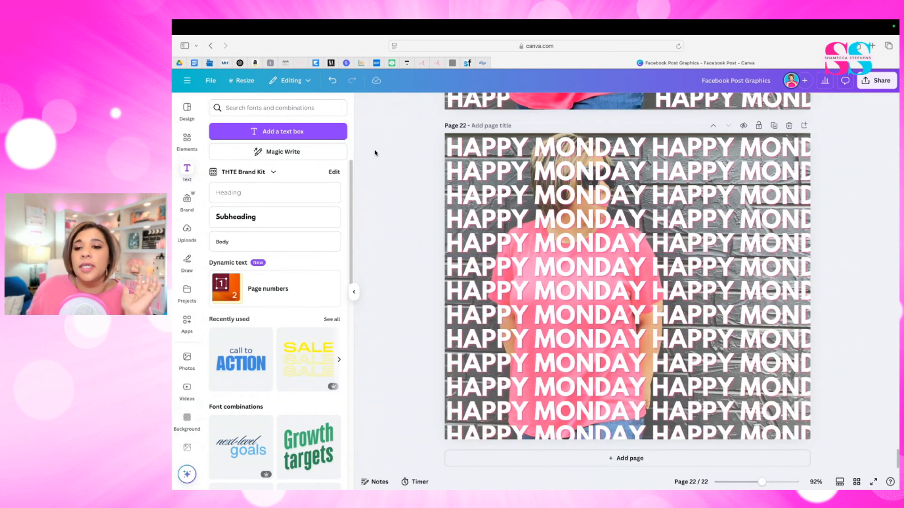
- Group all the HAPPY MONDAY rows at size 44.5 and shift the group right to uncover the photo's left side
{"action": "left_click_drag", "start_coordinate": [401, 140], "coordinate": [842, 472]}
{"action": "left_click", "coordinate": [636, 152]}
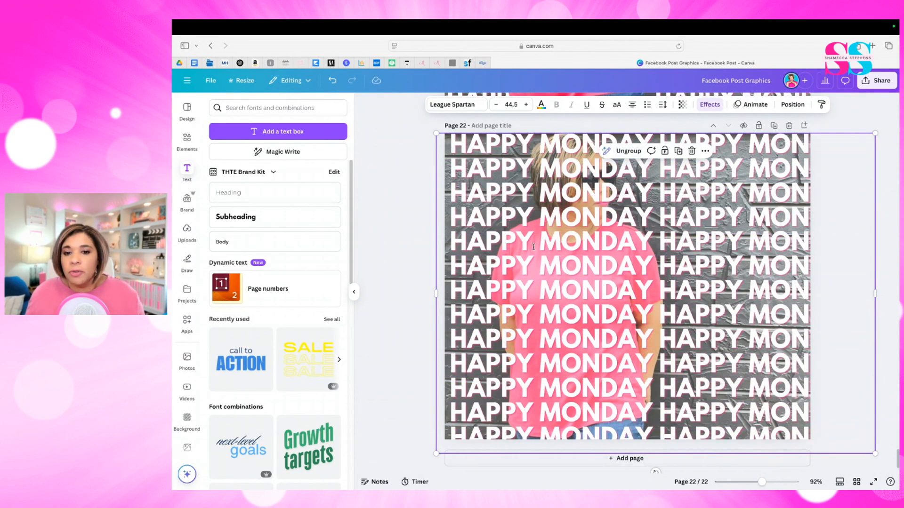
{"action": "left_click", "coordinate": [432, 241]}
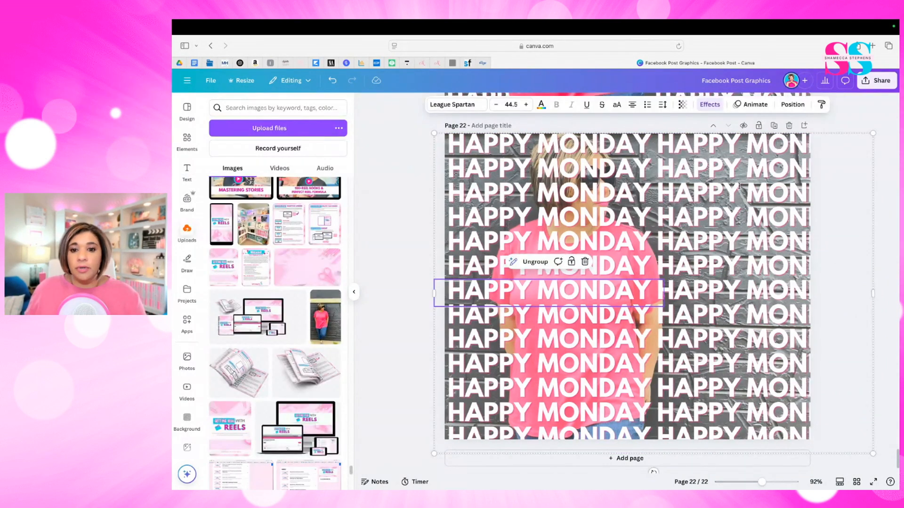
{"action": "left_click_drag", "start_coordinate": [535, 195], "coordinate": [598, 195]}
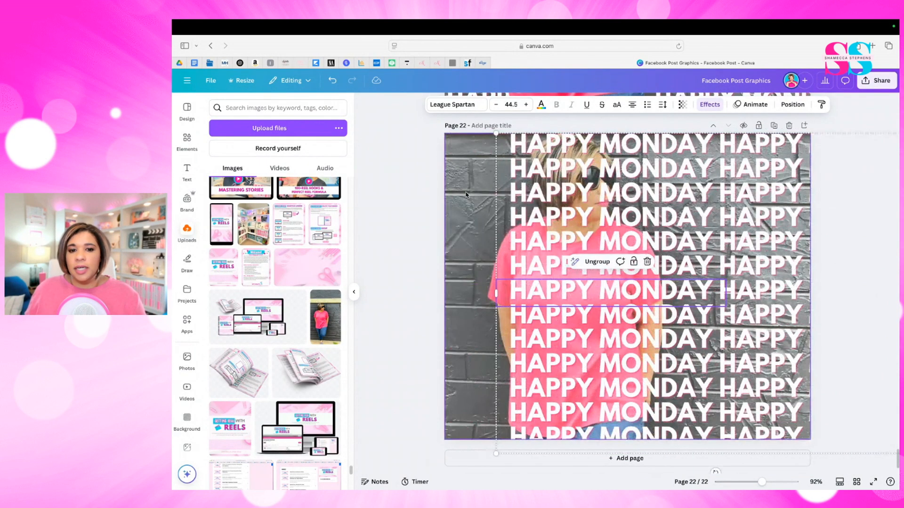
- Duplicate the page 22 photo, make the copy fully opaque and move it aside to the right
{"action": "left_click", "coordinate": [466, 194]}
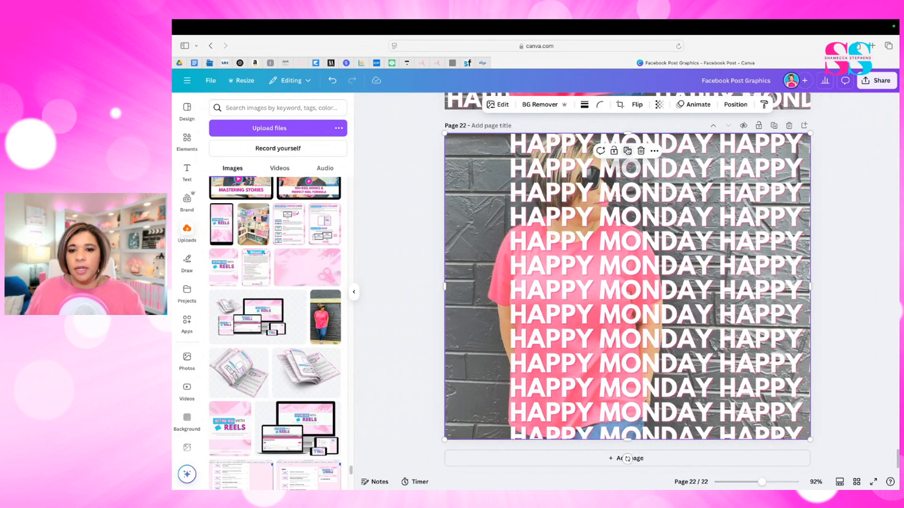
{"action": "left_click", "coordinate": [627, 151]}
{"action": "left_click_drag", "start_coordinate": [636, 189], "coordinate": [673, 202]}
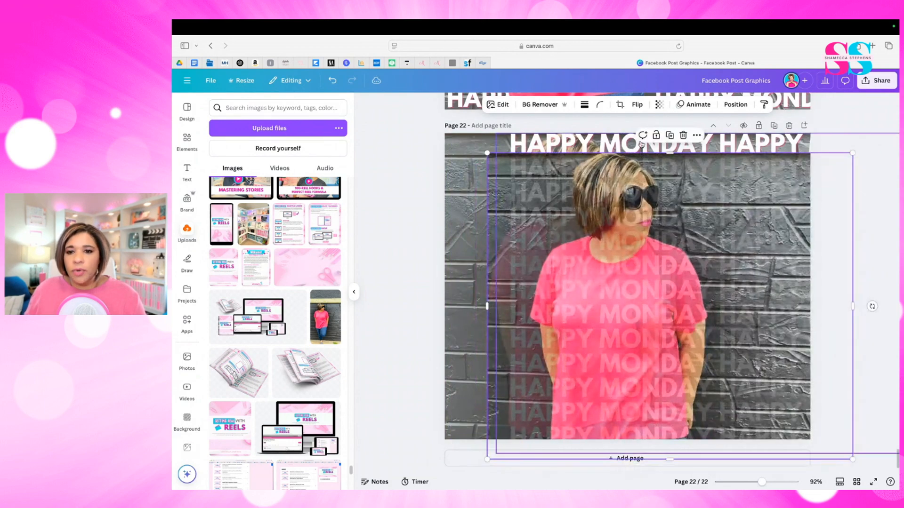
{"action": "left_click", "coordinate": [659, 104]}
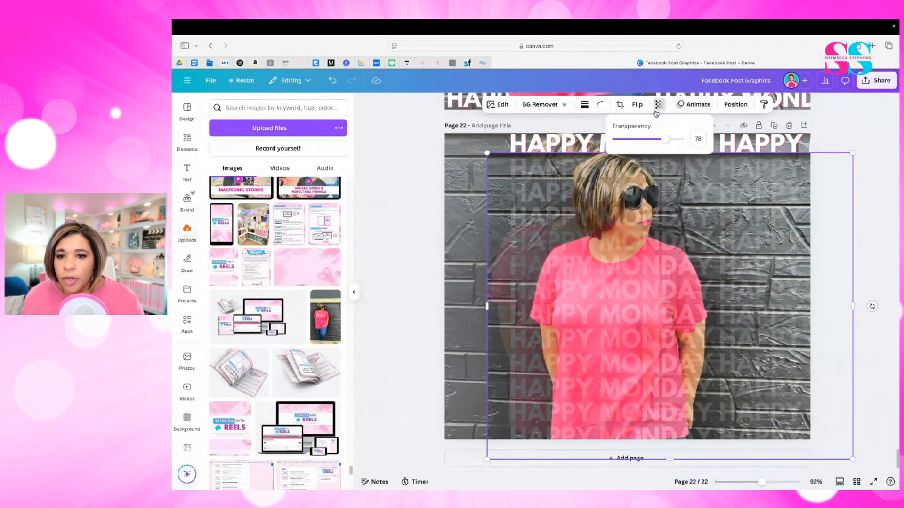
{"action": "left_click_drag", "start_coordinate": [660, 139], "coordinate": [720, 139]}
{"action": "left_click_drag", "start_coordinate": [532, 199], "coordinate": [587, 195]}
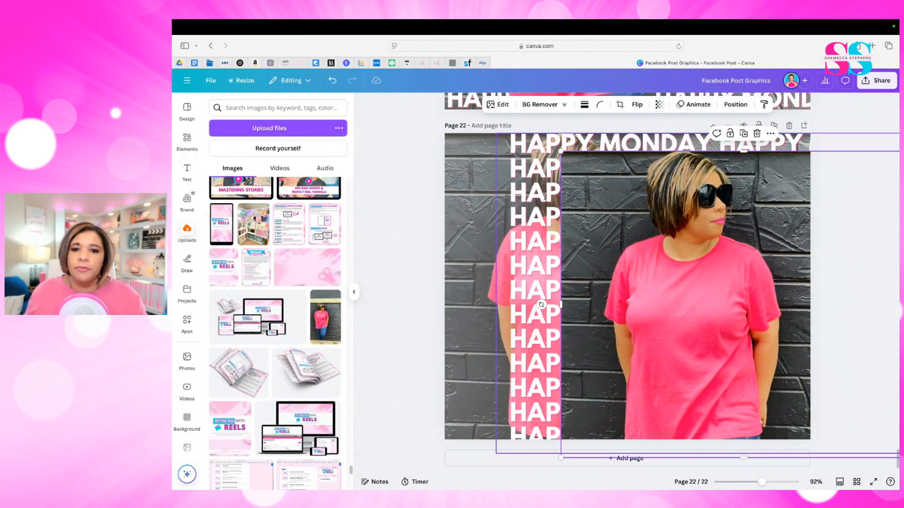
- Move the text group back to the page's left edge and fit the photo copy exactly over the original photo
{"action": "left_click_drag", "start_coordinate": [528, 165], "coordinate": [466, 168]}
{"action": "left_click", "coordinate": [719, 253]}
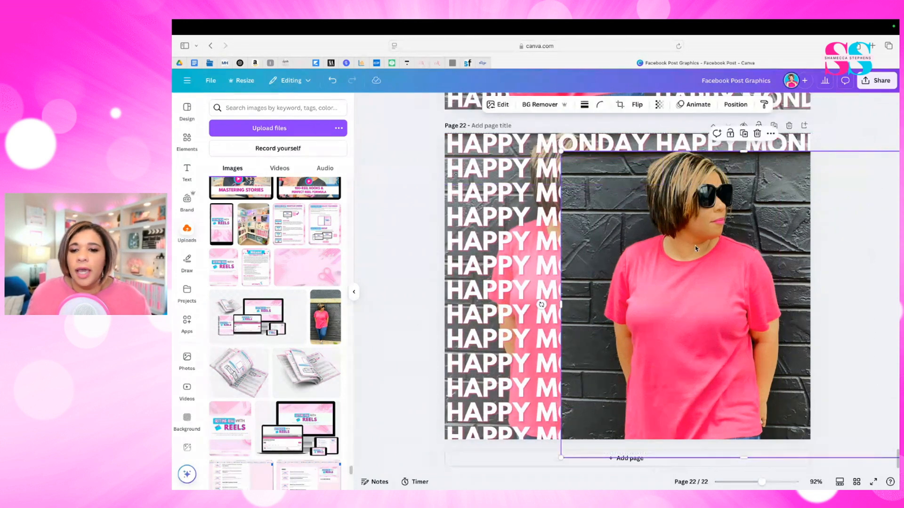
{"action": "left_click_drag", "start_coordinate": [719, 253], "coordinate": [605, 232]}
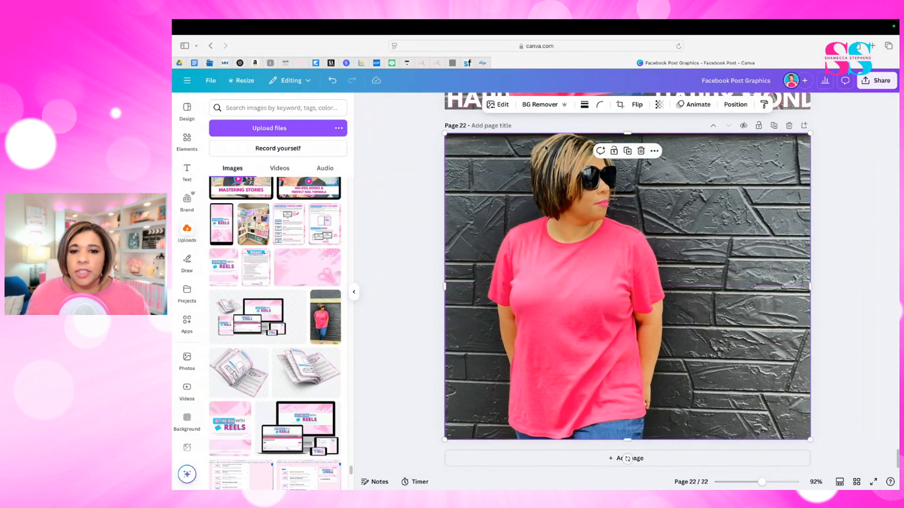
- Remove the background from the photo copy so the person stands in front of the text, and deselect it
{"action": "left_click", "coordinate": [542, 104]}
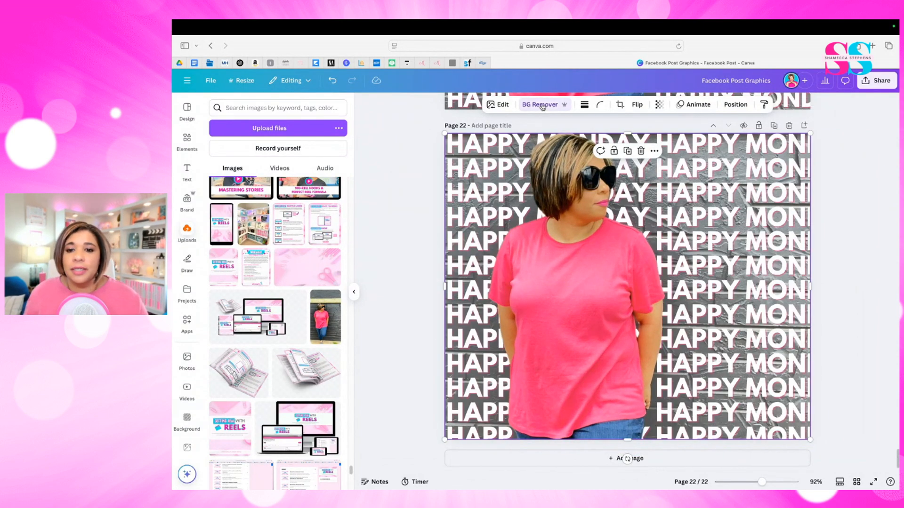
{"action": "left_click", "coordinate": [868, 191]}
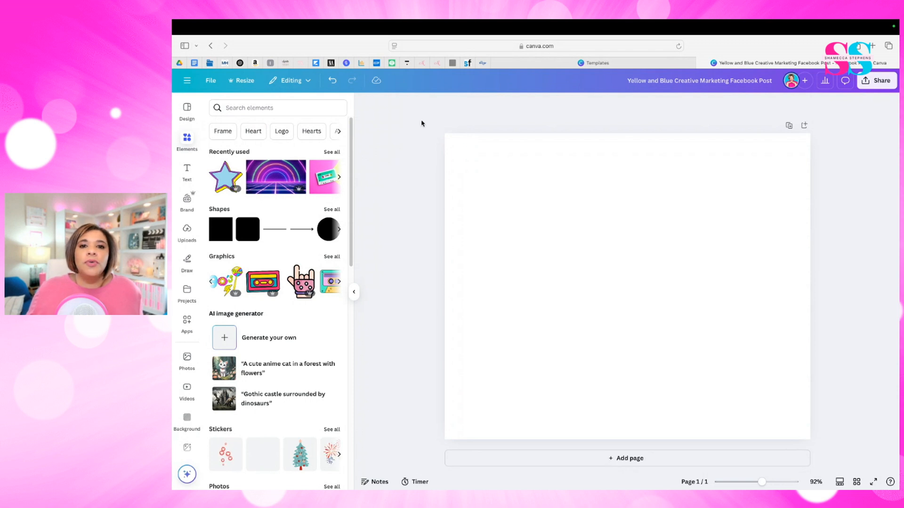
- Add the recently used blue star, shrink it near the page's upper-left corner, and duplicate it into an uneven column of five
{"action": "left_click", "coordinate": [226, 178]}
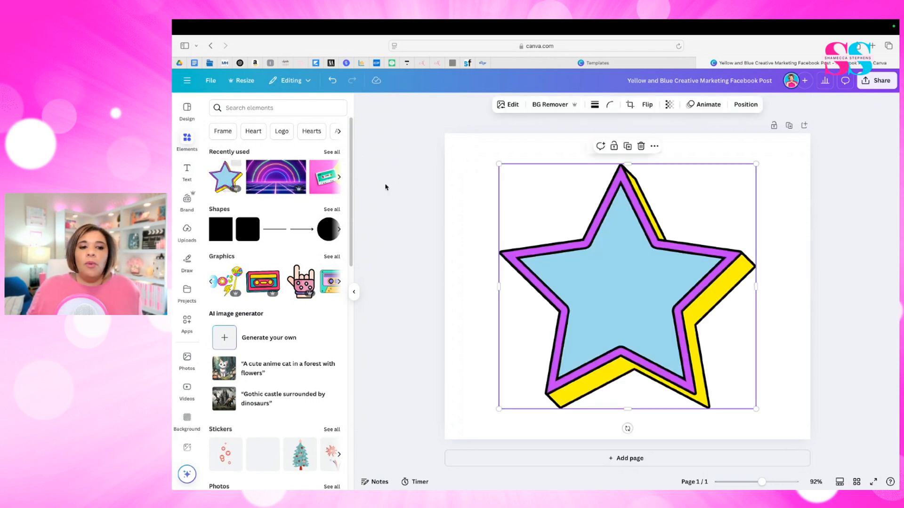
{"action": "left_click_drag", "start_coordinate": [756, 409], "coordinate": [479, 170]}
{"action": "left_click", "coordinate": [479, 140]}
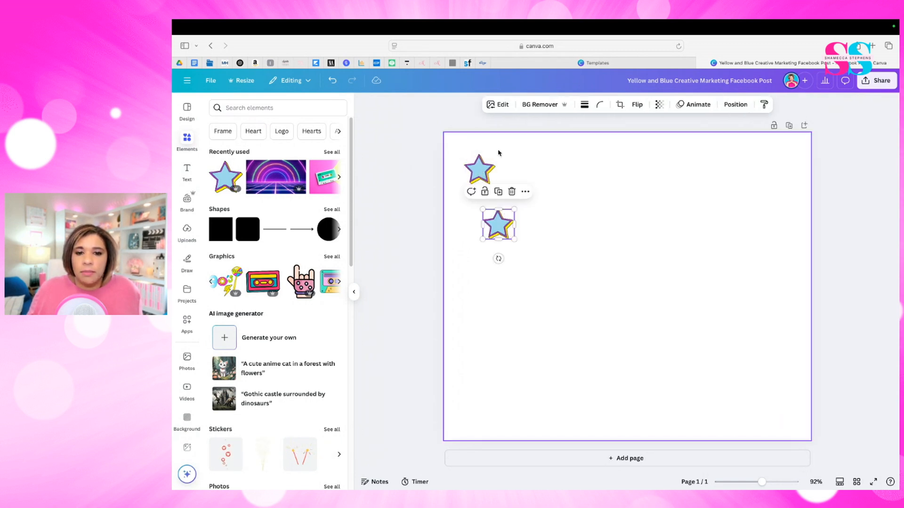
{"action": "left_click", "coordinate": [498, 194]}
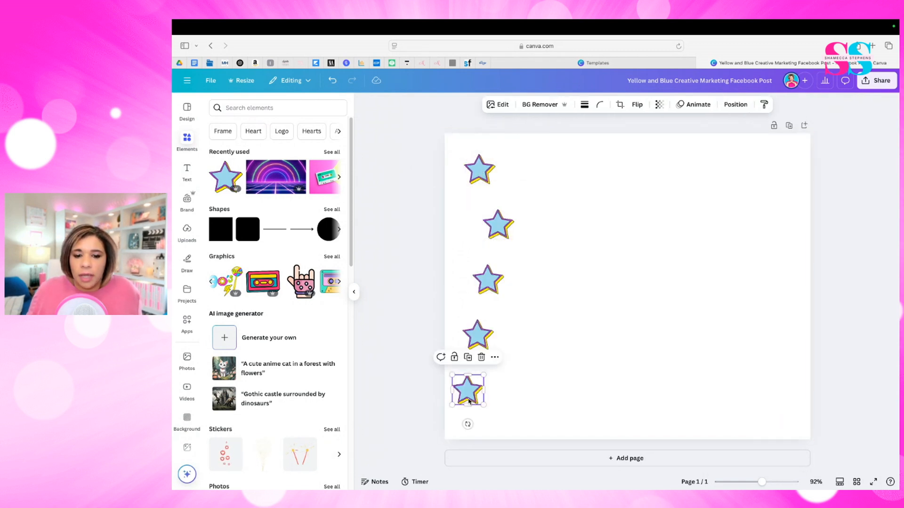
{"action": "left_click_drag", "start_coordinate": [469, 398], "coordinate": [496, 409]}
{"action": "left_click", "coordinate": [560, 354]}
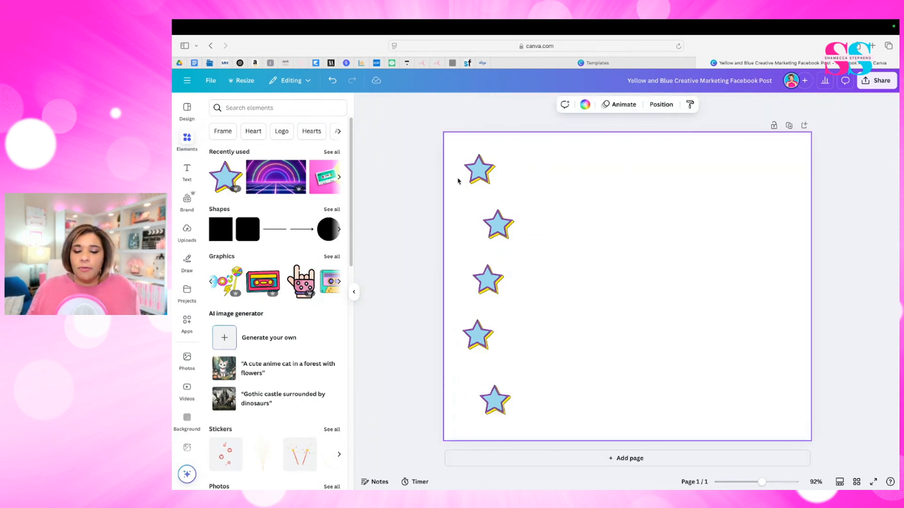
- Select all five stars, align and space them evenly with Tidy up, and deselect them
{"action": "left_click", "coordinate": [397, 140]}
{"action": "left_click_drag", "start_coordinate": [410, 147], "coordinate": [535, 419]}
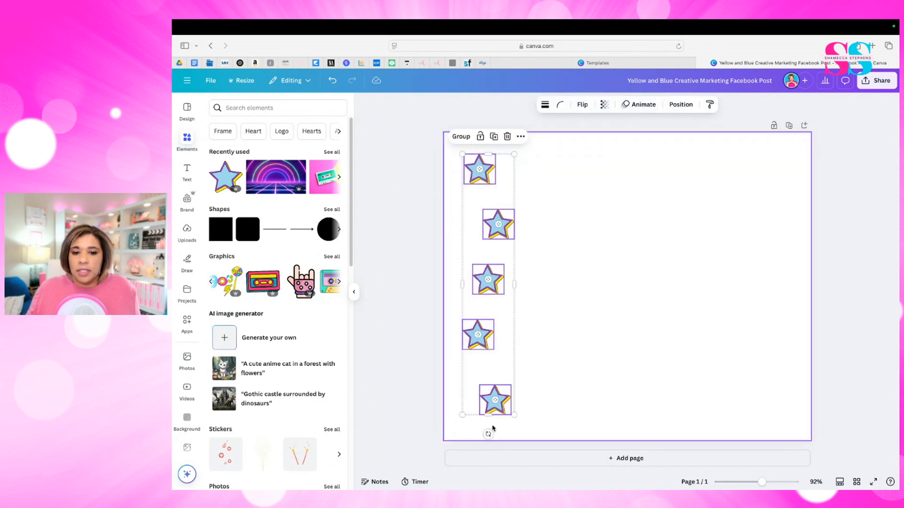
{"action": "left_click", "coordinate": [521, 137]}
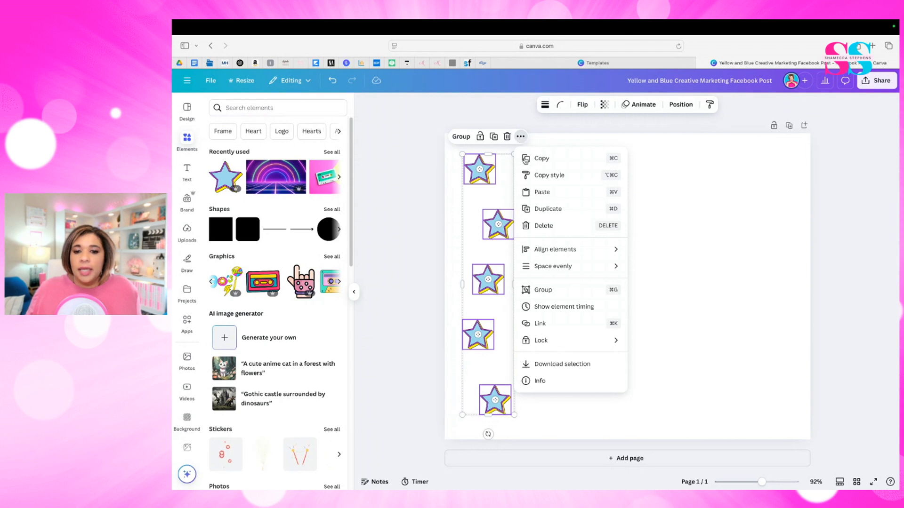
{"action": "mouse_move", "coordinate": [561, 268]}
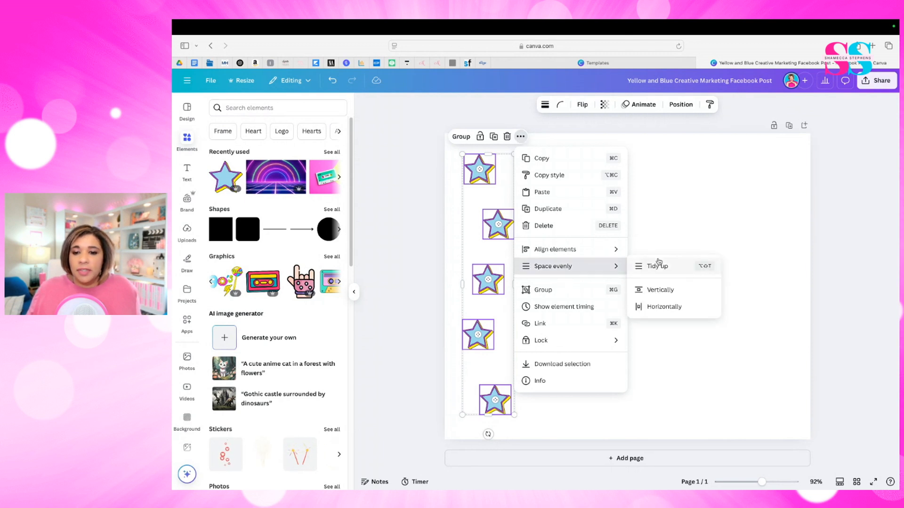
{"action": "left_click", "coordinate": [672, 268]}
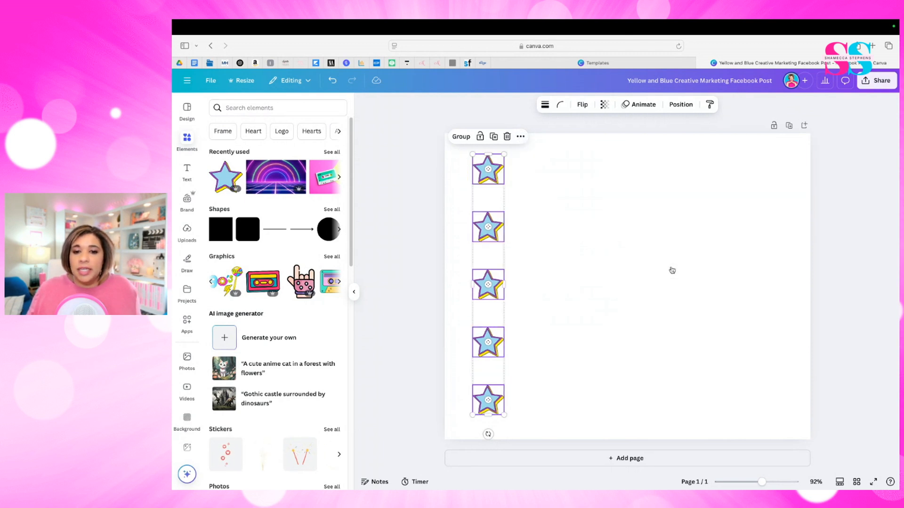
{"action": "left_click", "coordinate": [464, 157]}
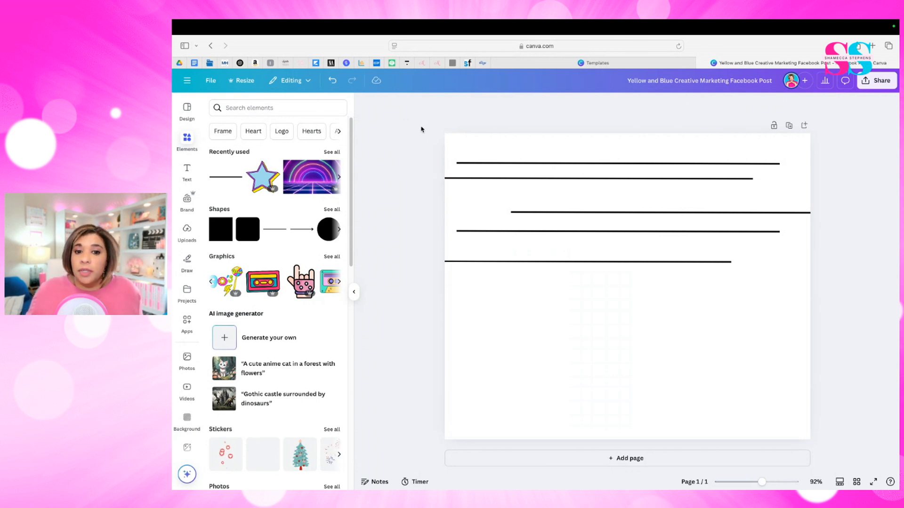
- Select the five scattered horizontal lines, arrange them evenly with Tidy up, and deselect them
{"action": "left_click_drag", "start_coordinate": [415, 156], "coordinate": [597, 280]}
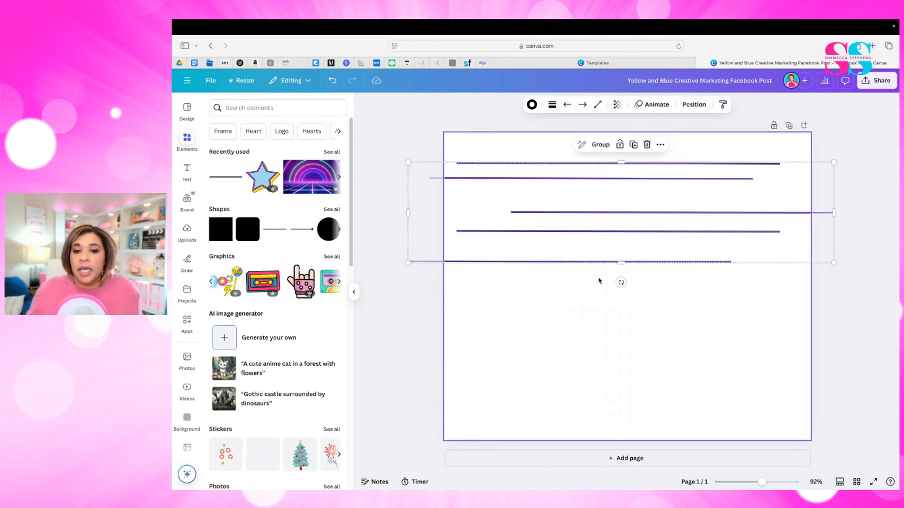
{"action": "left_click", "coordinate": [660, 144]}
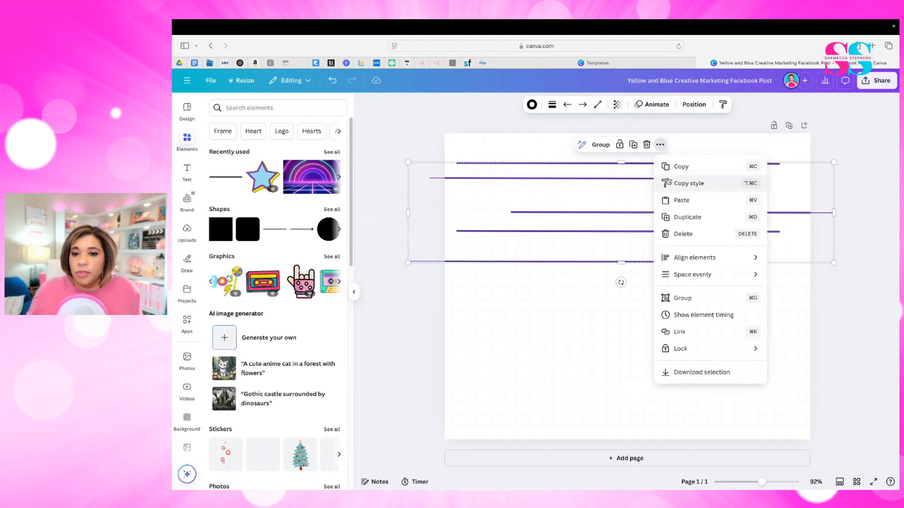
{"action": "mouse_move", "coordinate": [702, 274]}
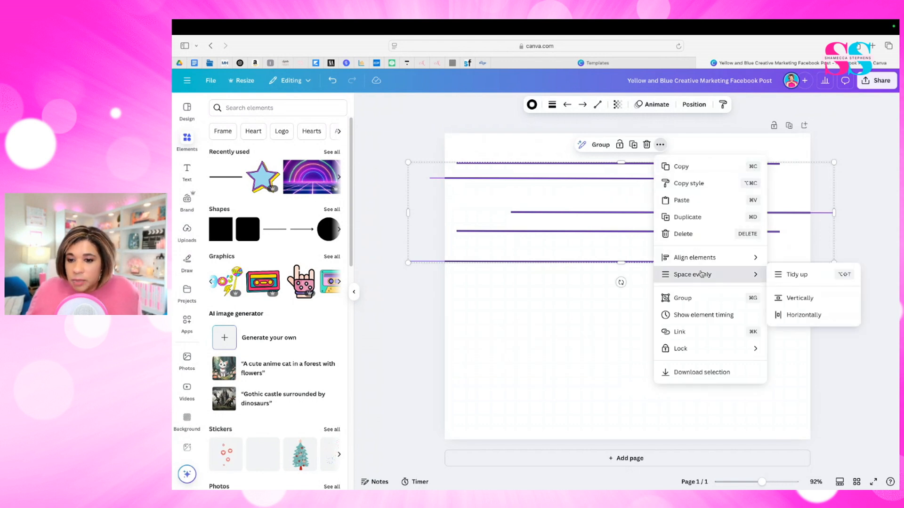
{"action": "left_click", "coordinate": [792, 276]}
{"action": "left_click", "coordinate": [701, 344]}
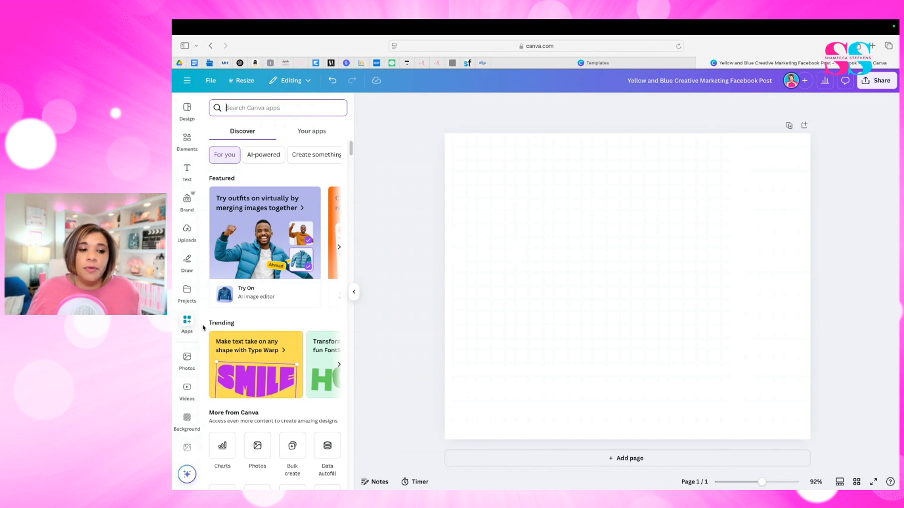
- Search the Canva apps for "TypeGradient" and bring up that app's details
{"action": "left_click", "coordinate": [187, 326]}
{"action": "left_click", "coordinate": [227, 104]}
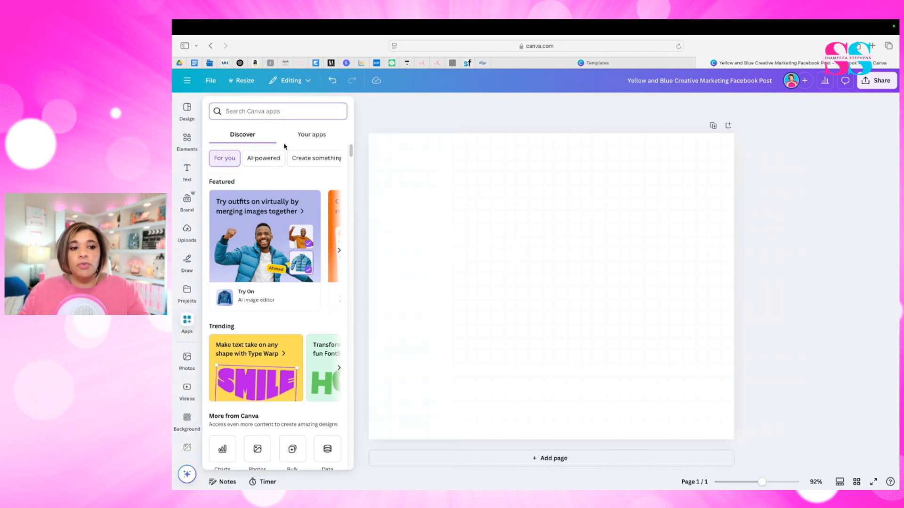
{"action": "type", "text": "TypeGradient"}
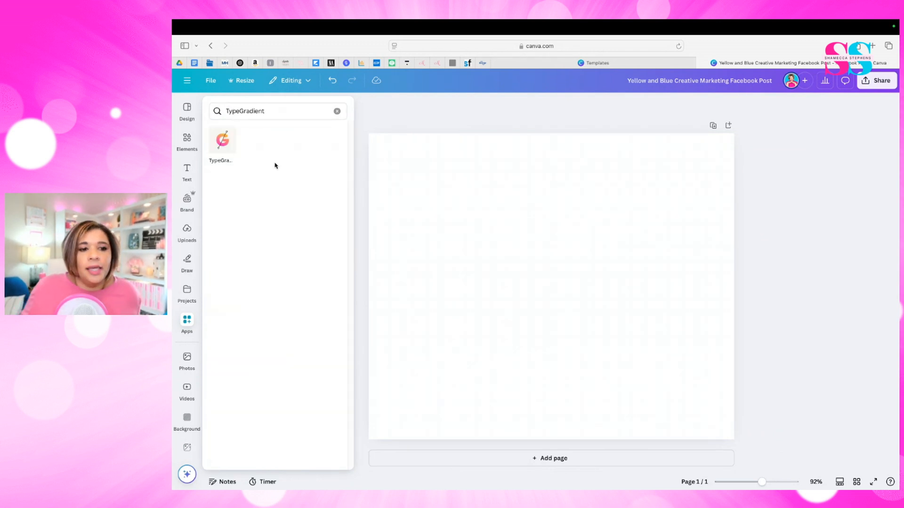
{"action": "left_click", "coordinate": [223, 142]}
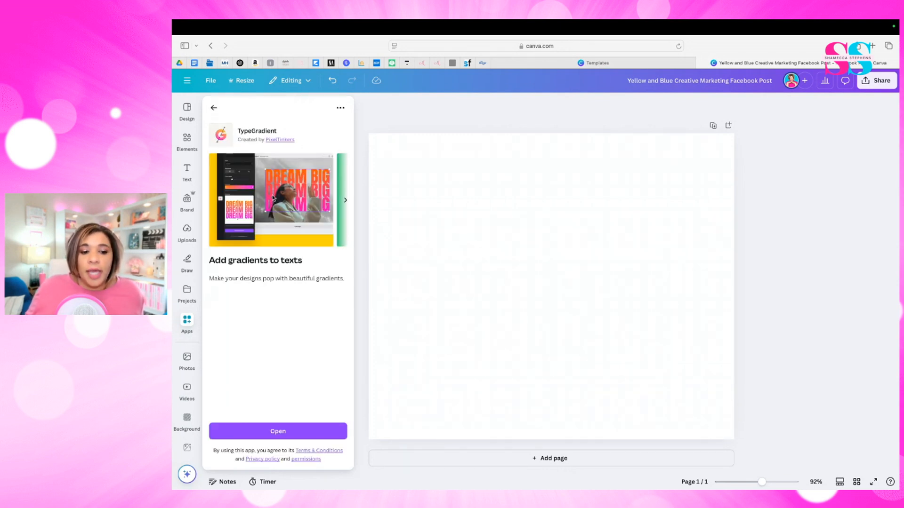
- Open the TypeGradient app and replace its main text with "HAPPY" and "MONDAY" on two lines
{"action": "left_click", "coordinate": [250, 430]}
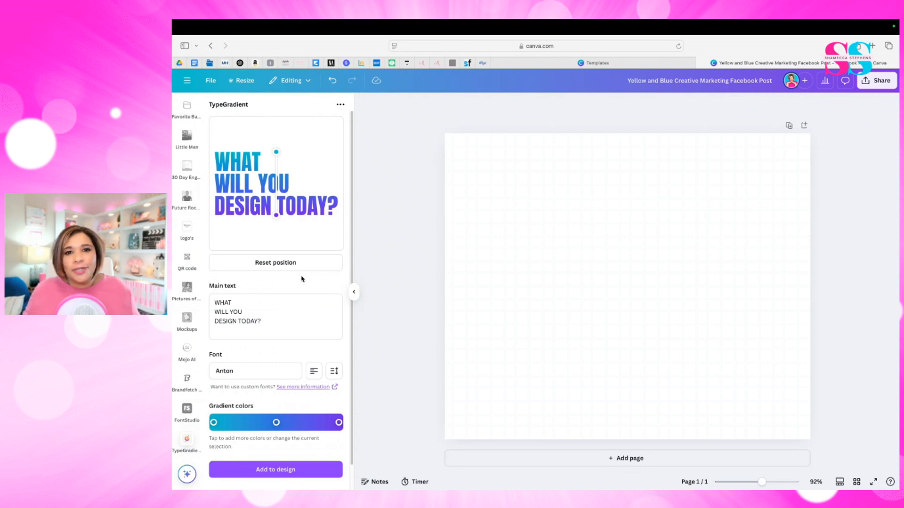
{"action": "left_click", "coordinate": [265, 321]}
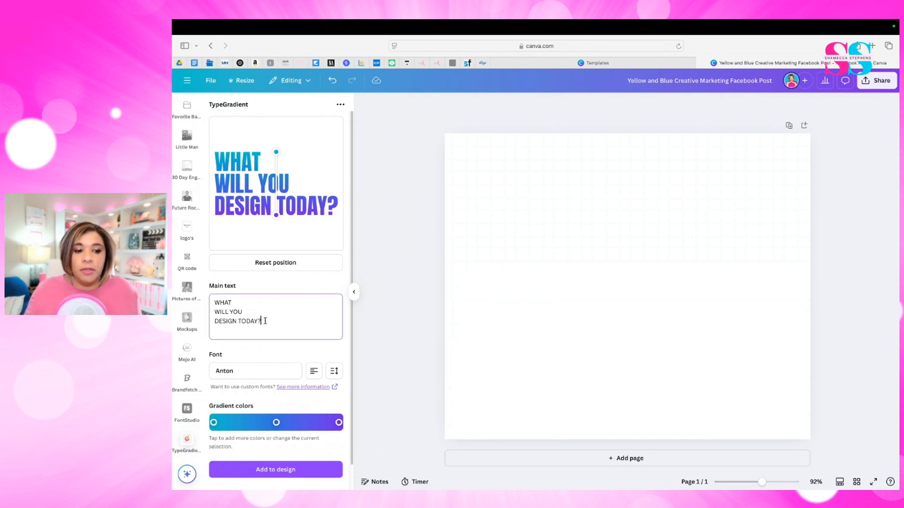
{"action": "key", "text": "super+a"}
{"action": "key", "text": "BackSpace"}
{"action": "type", "text": "H"}
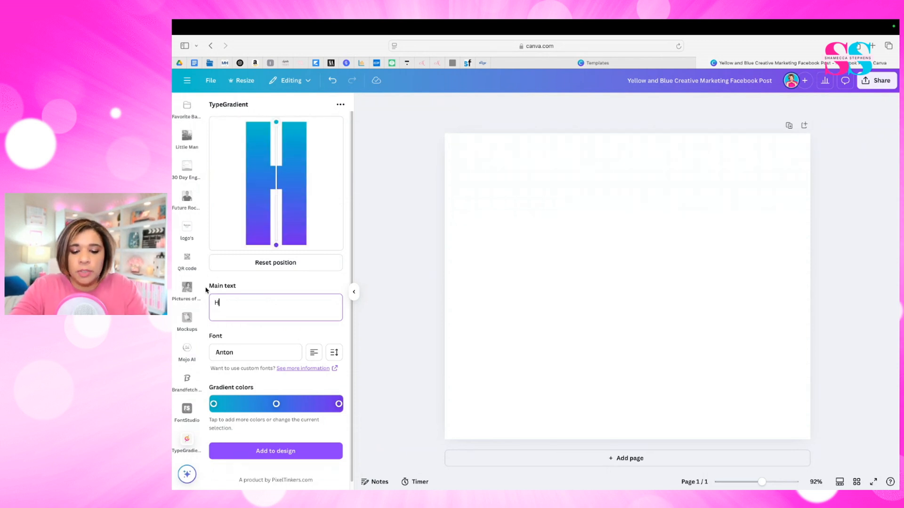
{"action": "type", "text": "APPY"}
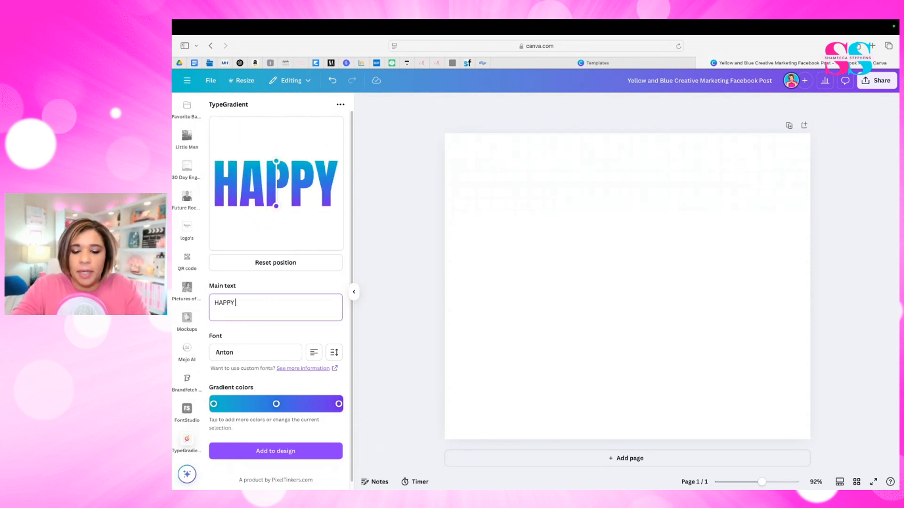
{"action": "key", "text": "Return"}
{"action": "type", "text": "MONDAY"}
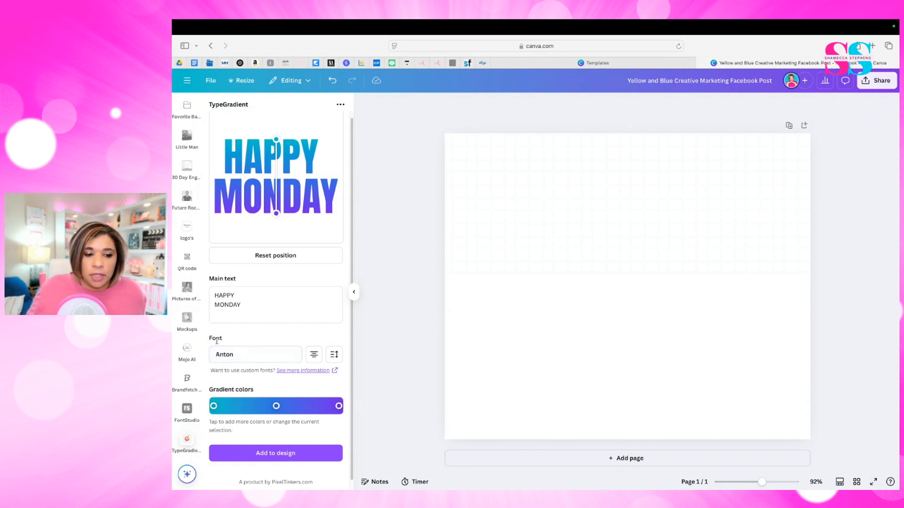
- Look through the fonts TypeGradient offers for the gradient text, keeping Anton
{"action": "left_click", "coordinate": [242, 358]}
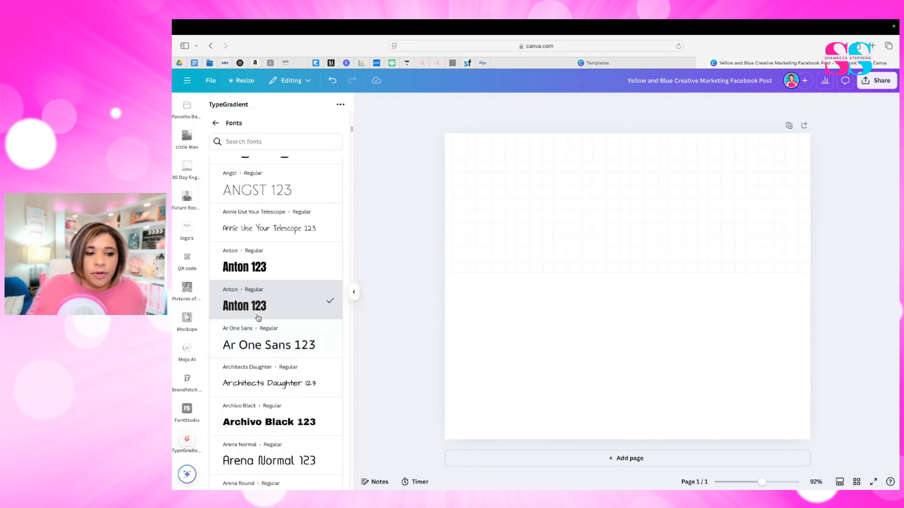
{"action": "scroll", "coordinate": [266, 339], "scroll_direction": "down", "scroll_amount": 1}
{"action": "scroll", "coordinate": [266, 339], "scroll_direction": "down", "scroll_amount": 10}
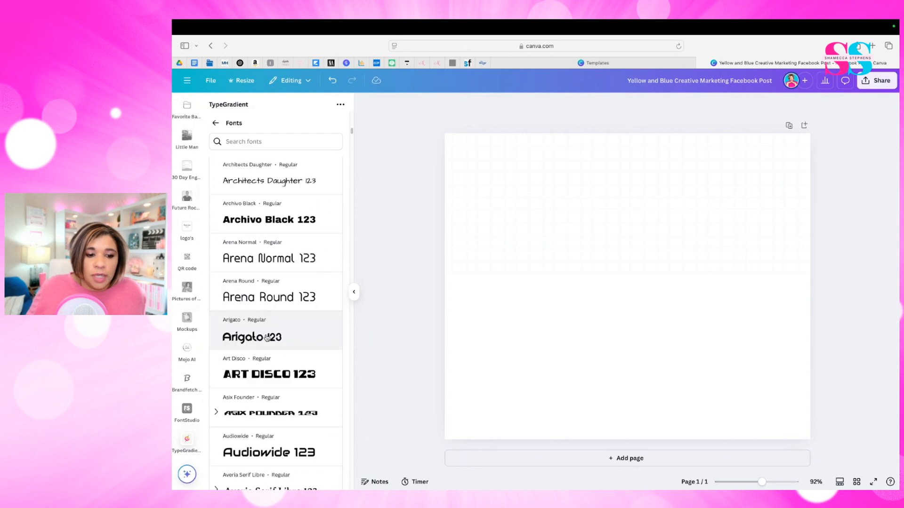
{"action": "scroll", "coordinate": [267, 337], "scroll_direction": "down", "scroll_amount": 6}
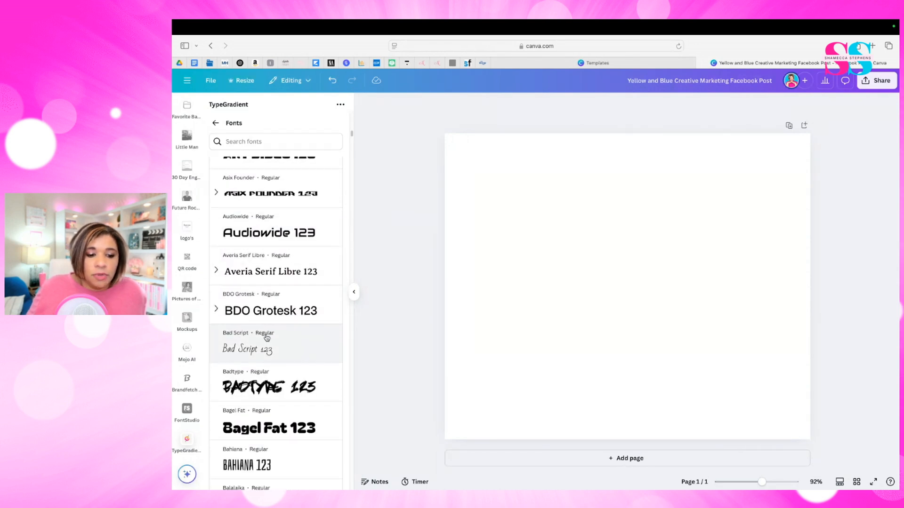
{"action": "scroll", "coordinate": [268, 338], "scroll_direction": "down", "scroll_amount": 3}
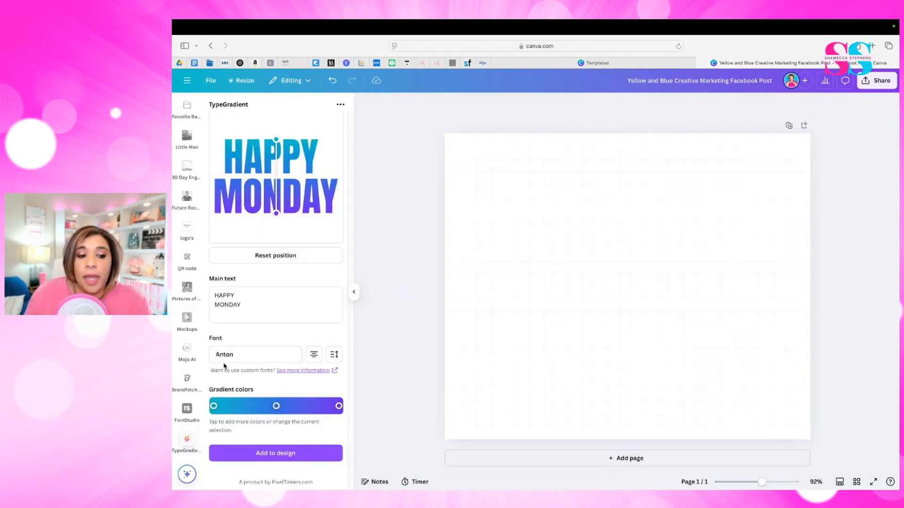
- Cycle through the text alignments, settling on centered, and set the line height to -3.6
{"action": "left_click", "coordinate": [313, 355]}
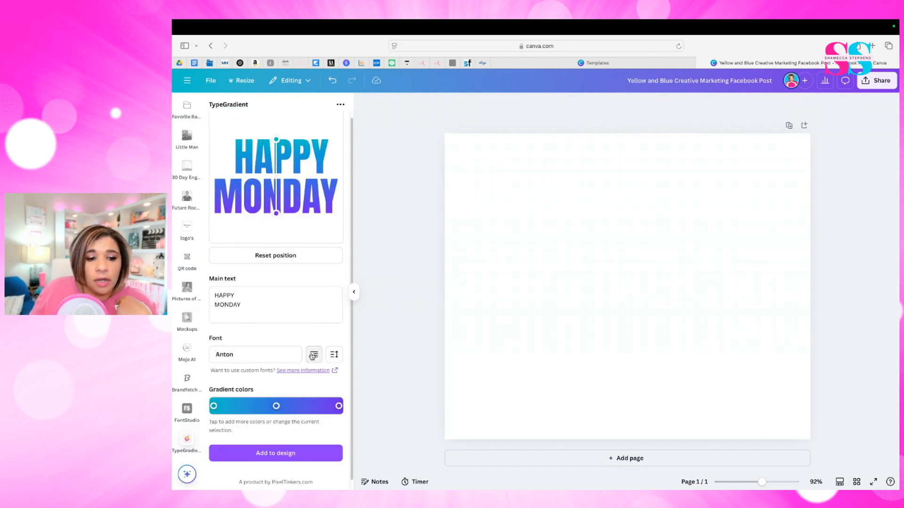
{"action": "left_click", "coordinate": [314, 359]}
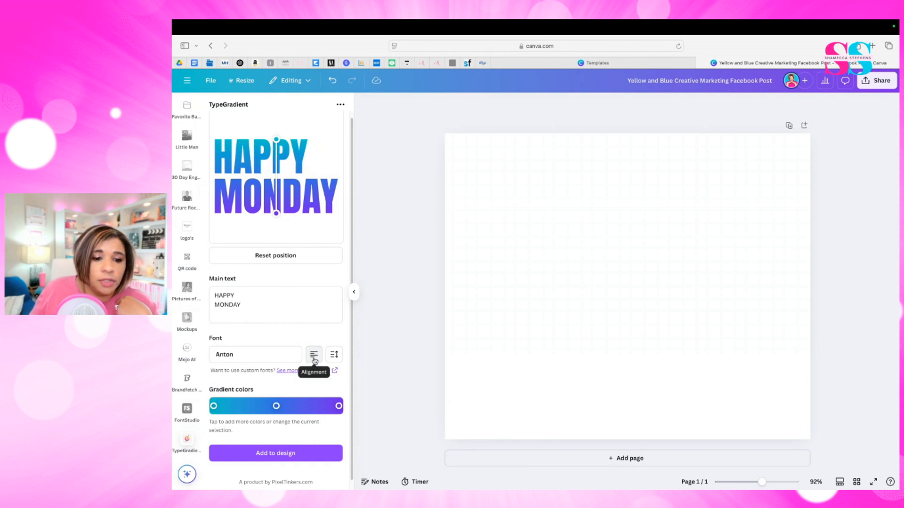
{"action": "left_click", "coordinate": [314, 359]}
{"action": "left_click", "coordinate": [314, 359]}
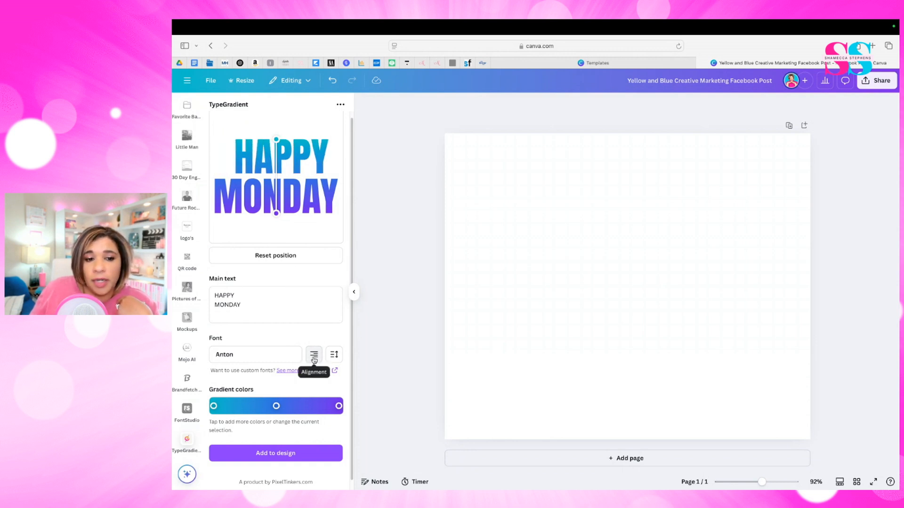
{"action": "left_click", "coordinate": [314, 359]}
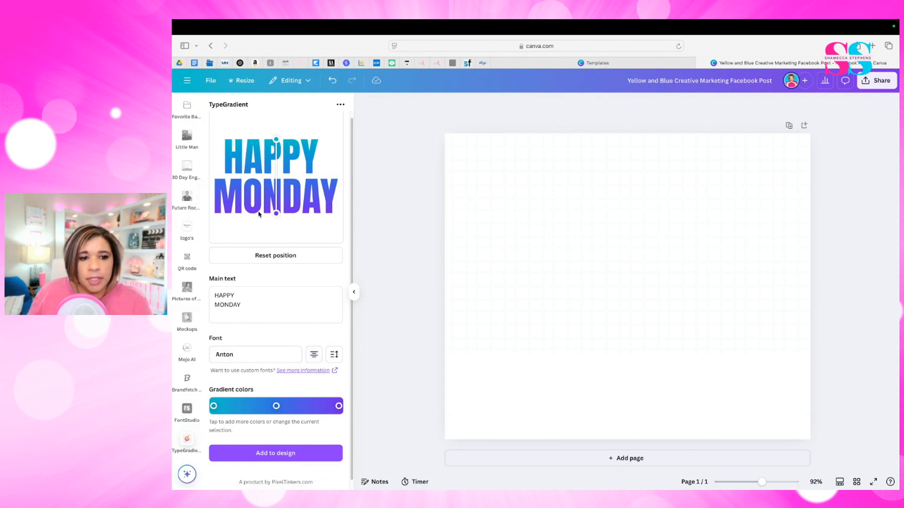
{"action": "left_click", "coordinate": [334, 355]}
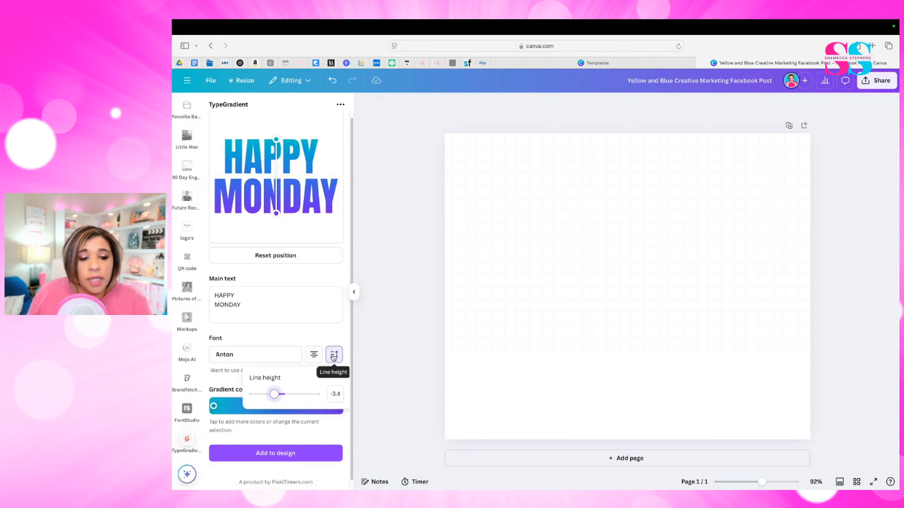
{"action": "mouse_move", "coordinate": [275, 394]}
{"action": "left_mouse_down"}
{"action": "mouse_move", "coordinate": [283, 396]}
{"action": "mouse_move", "coordinate": [273, 394]}
{"action": "left_mouse_up"}
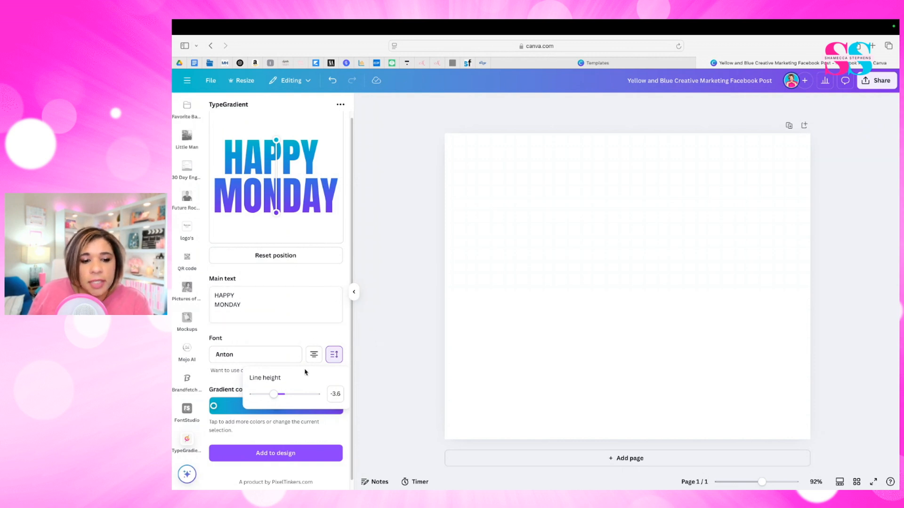
{"action": "left_click", "coordinate": [224, 383]}
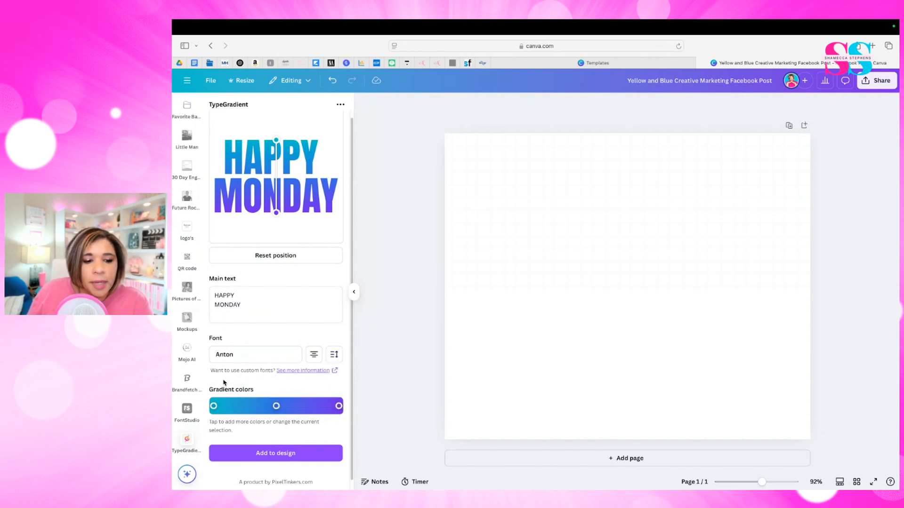
- Set the first gradient color to pink #ff39b0 and the middle one to light cyan #34e7ff
{"action": "left_click", "coordinate": [214, 407]}
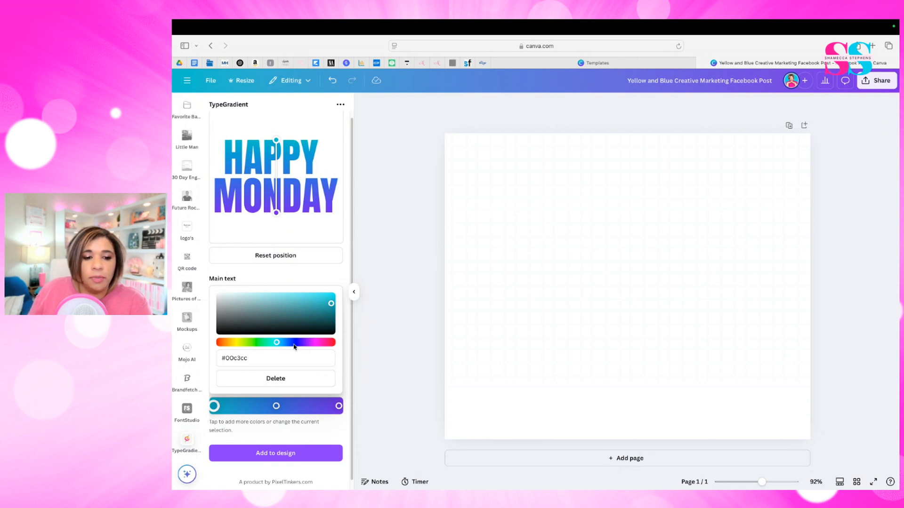
{"action": "left_click_drag", "start_coordinate": [278, 347], "coordinate": [317, 347]}
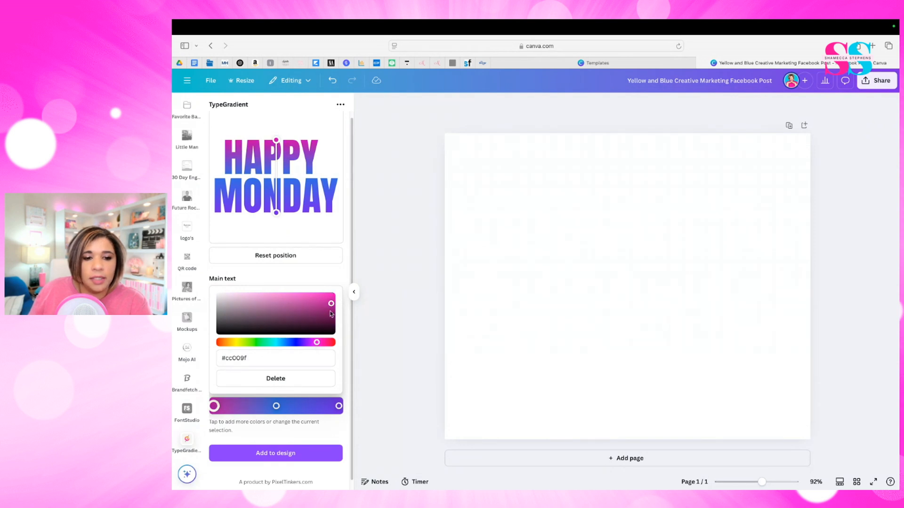
{"action": "left_click_drag", "start_coordinate": [318, 344], "coordinate": [321, 343]}
{"action": "left_click_drag", "start_coordinate": [331, 304], "coordinate": [305, 297]}
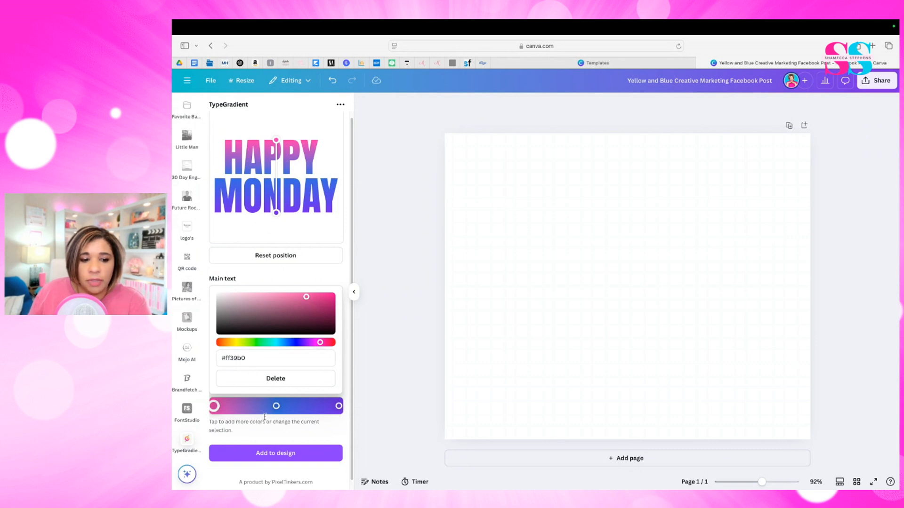
{"action": "left_click", "coordinate": [276, 406]}
{"action": "mouse_move", "coordinate": [286, 342]}
{"action": "left_mouse_down"}
{"action": "mouse_move", "coordinate": [275, 343]}
{"action": "mouse_move", "coordinate": [279, 352]}
{"action": "left_mouse_up"}
{"action": "mouse_move", "coordinate": [302, 307]}
{"action": "left_mouse_down"}
{"action": "mouse_move", "coordinate": [319, 297]}
{"action": "mouse_move", "coordinate": [309, 297]}
{"action": "left_mouse_up"}
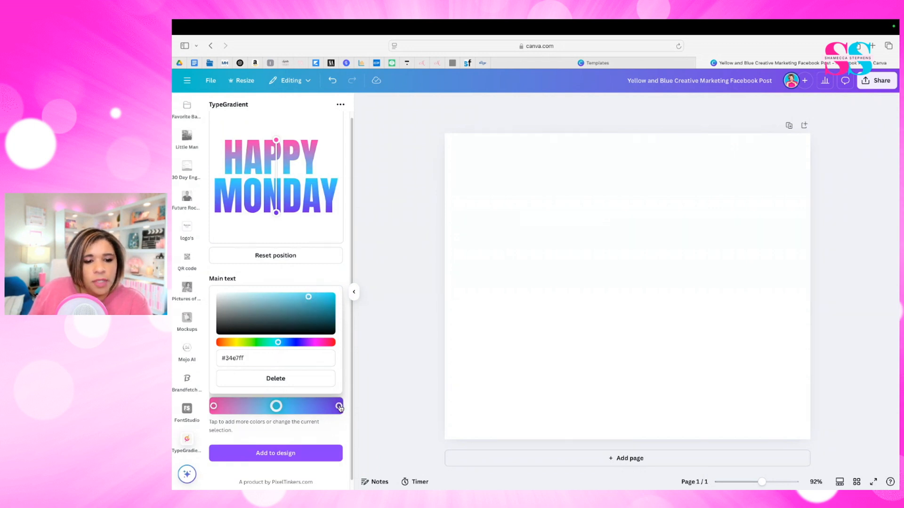
- Add a yellow #ffd600 gradient stop between cyan and purple and a pale yellow one between pink and cyan, and add the text to the design
{"action": "left_click", "coordinate": [339, 407]}
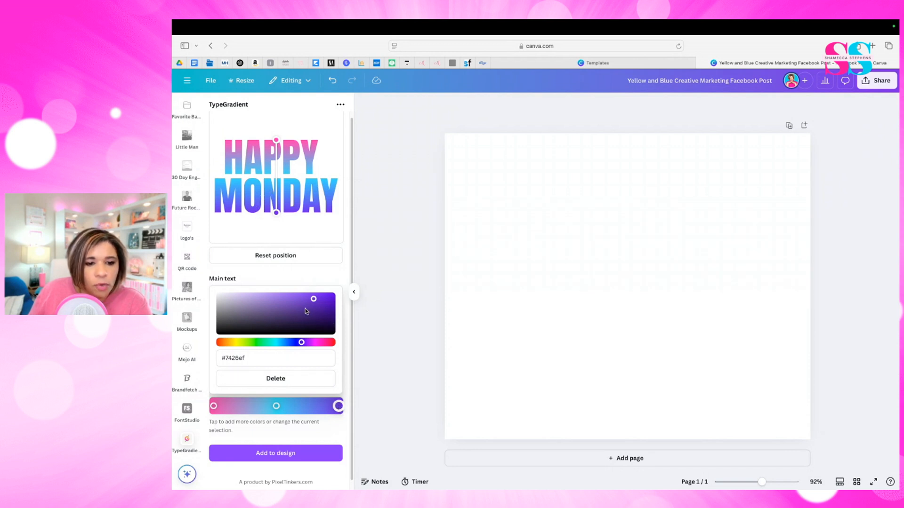
{"action": "left_click", "coordinate": [313, 407]}
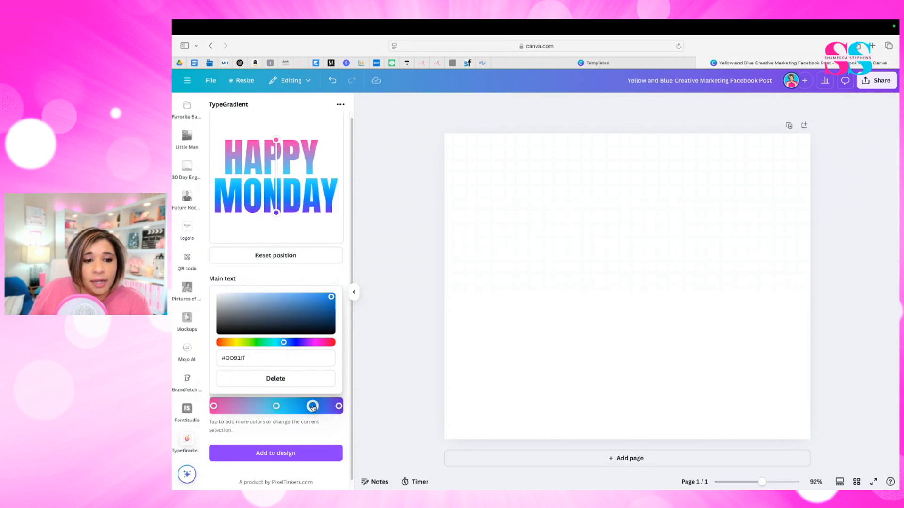
{"action": "left_click", "coordinate": [236, 342]}
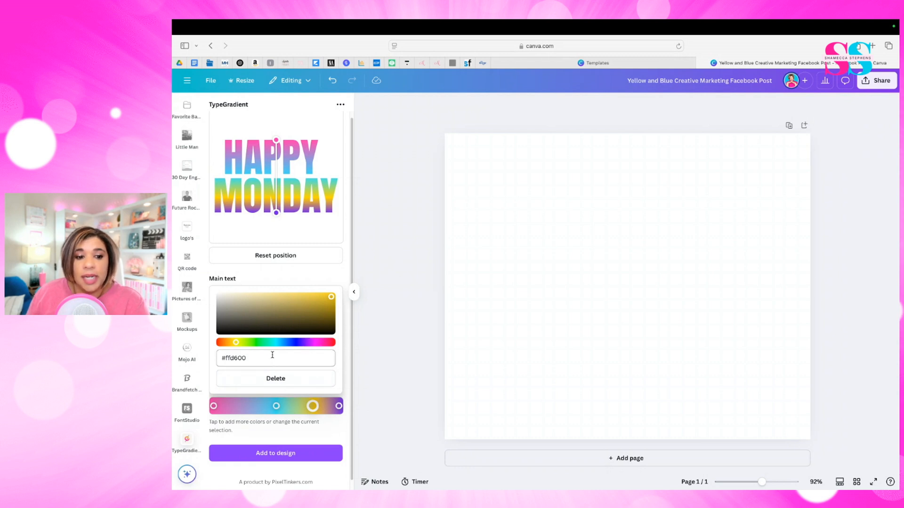
{"action": "left_click", "coordinate": [242, 406]}
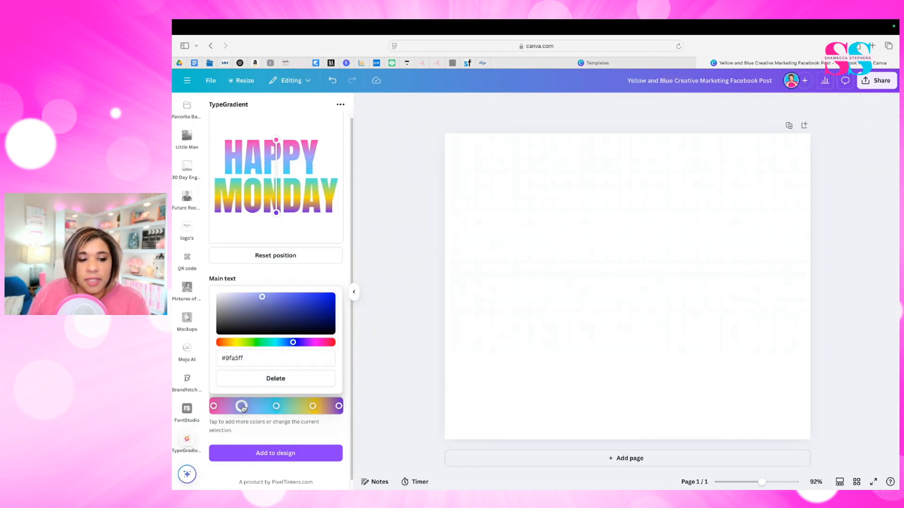
{"action": "left_click_drag", "start_coordinate": [294, 343], "coordinate": [236, 343]}
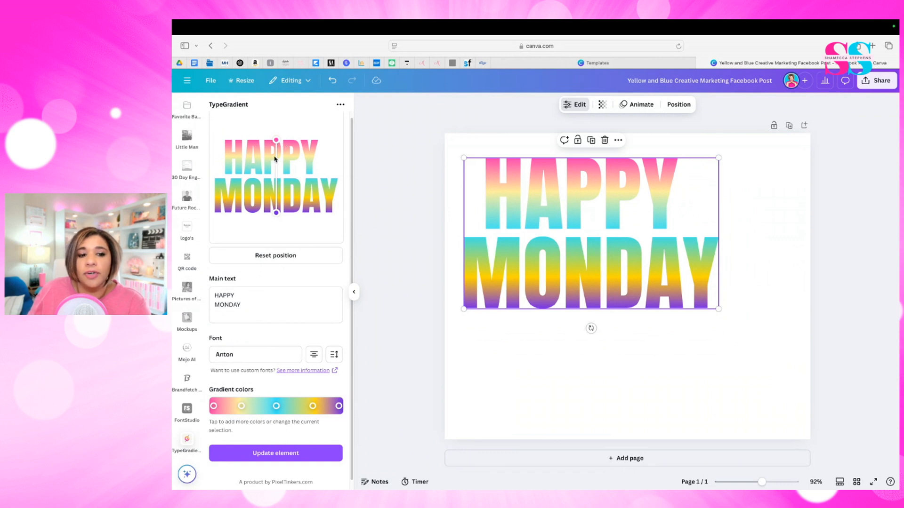
- Angle the gradient diagonally from pink at the text's upper right to purple at its lower left, and update the text element on the page
{"action": "scroll", "coordinate": [302, 185], "scroll_direction": "up", "scroll_amount": 1}
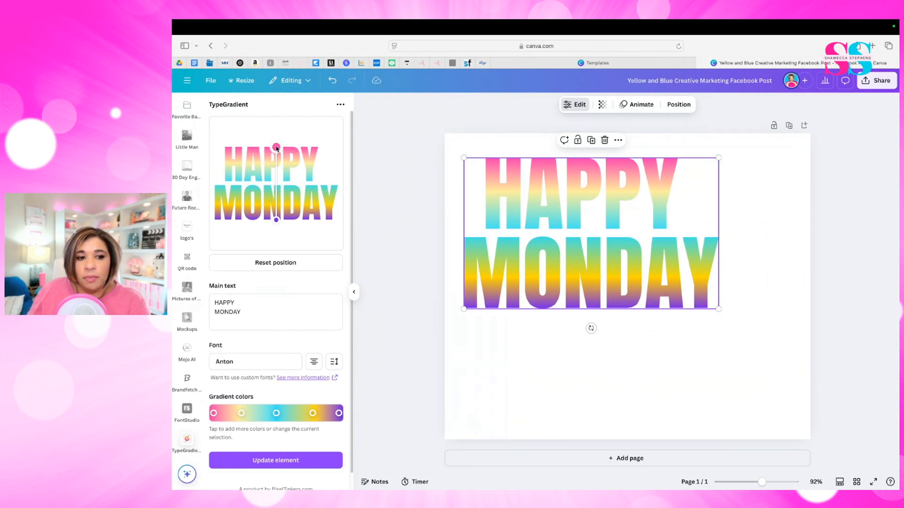
{"action": "left_click_drag", "start_coordinate": [276, 147], "coordinate": [234, 144]}
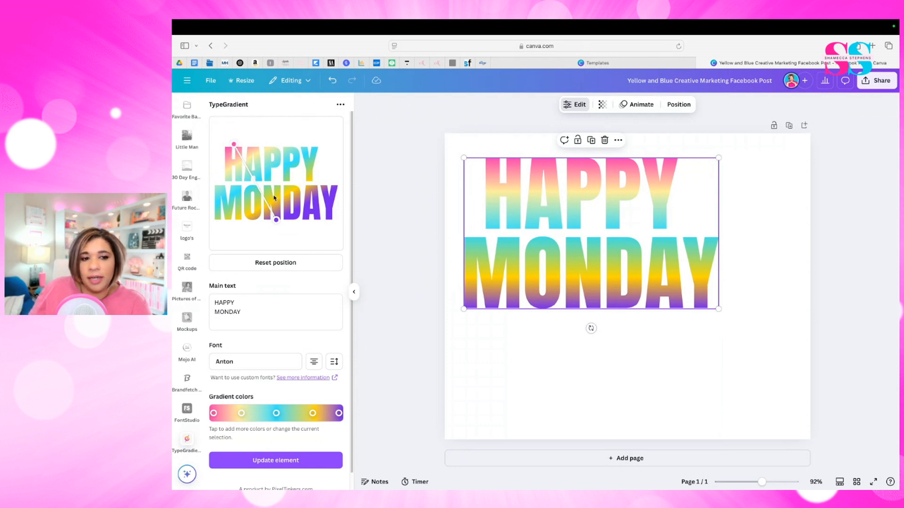
{"action": "left_click_drag", "start_coordinate": [234, 148], "coordinate": [304, 184]}
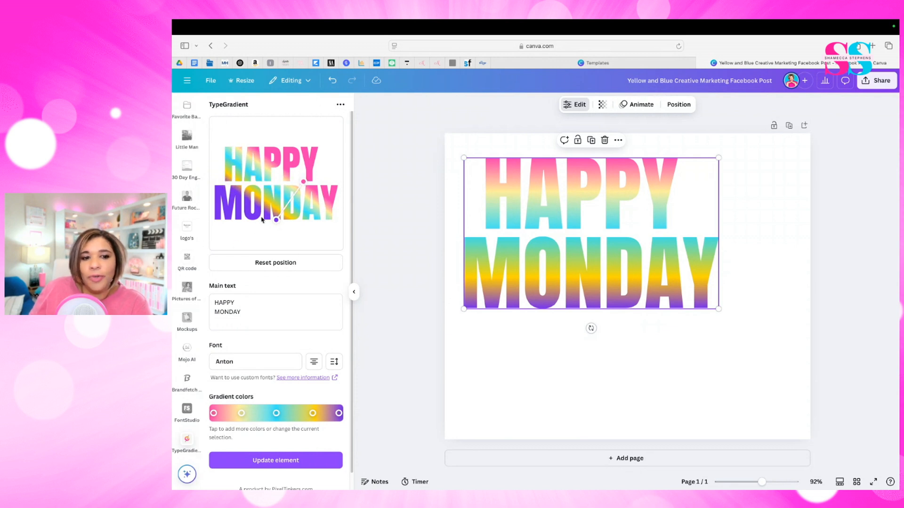
{"action": "left_click_drag", "start_coordinate": [276, 222], "coordinate": [227, 231]}
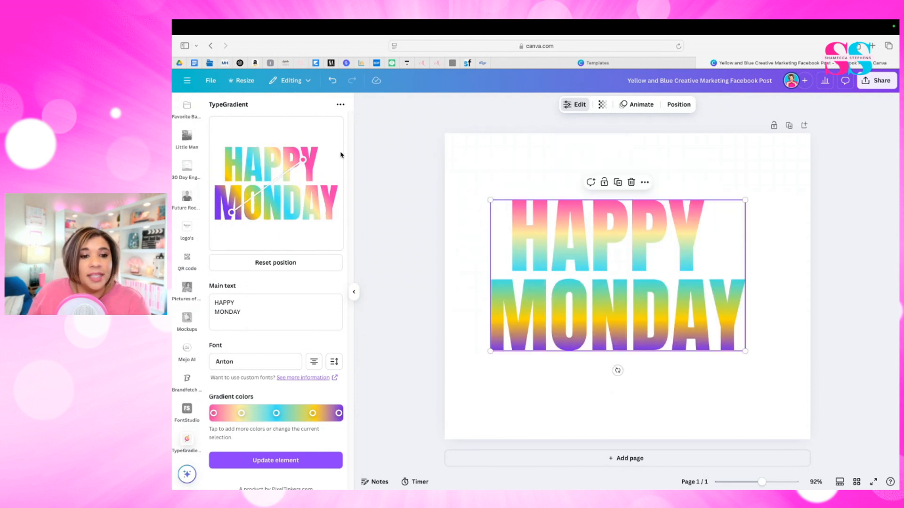
{"action": "left_click", "coordinate": [279, 465]}
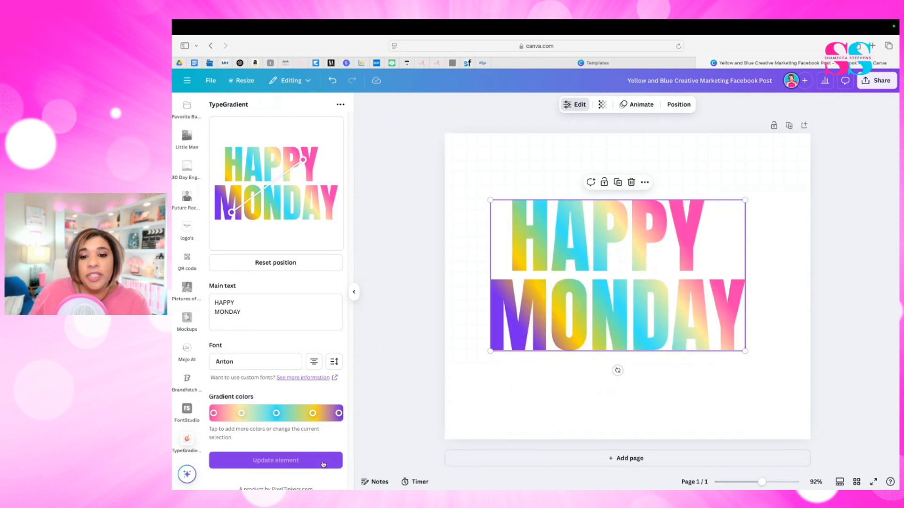